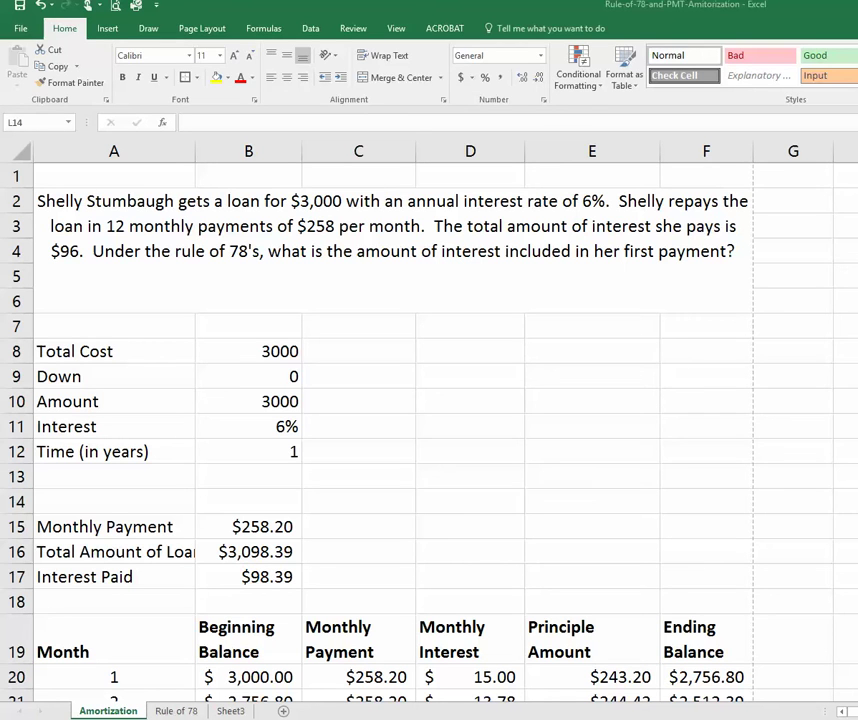
# Step: Review the loan inputs (total cost 3000, down payment, amount, 6% rate, years) and B15's payment formula
pyautogui.click(318, 226)
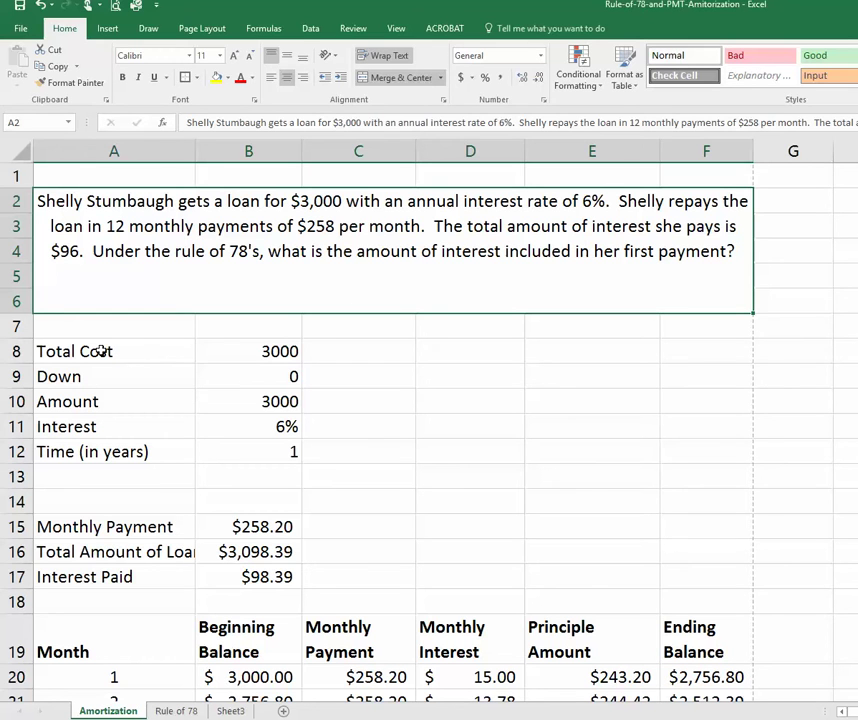
pyautogui.click(151, 351)
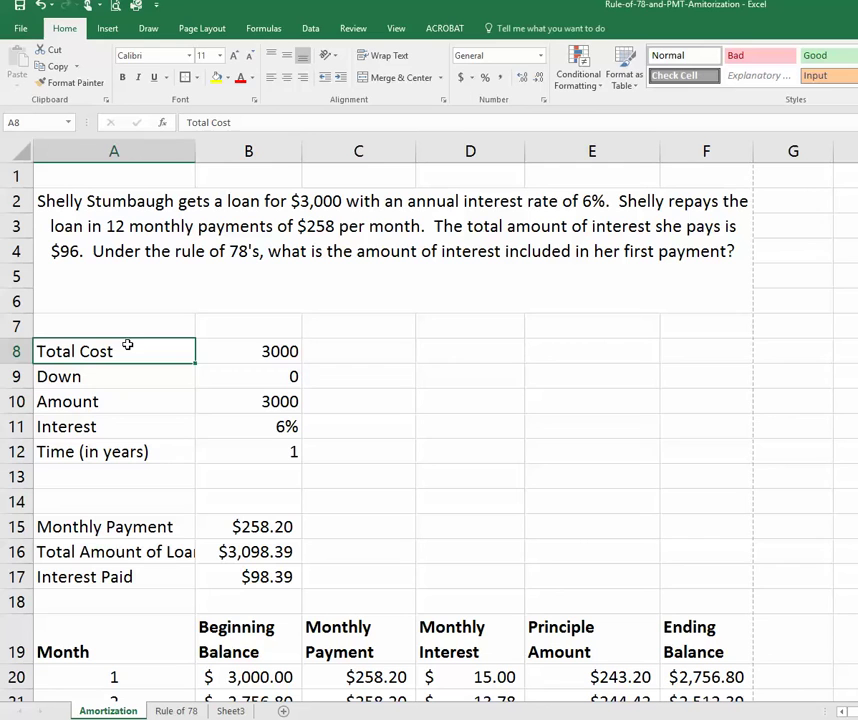
pyautogui.click(281, 350)
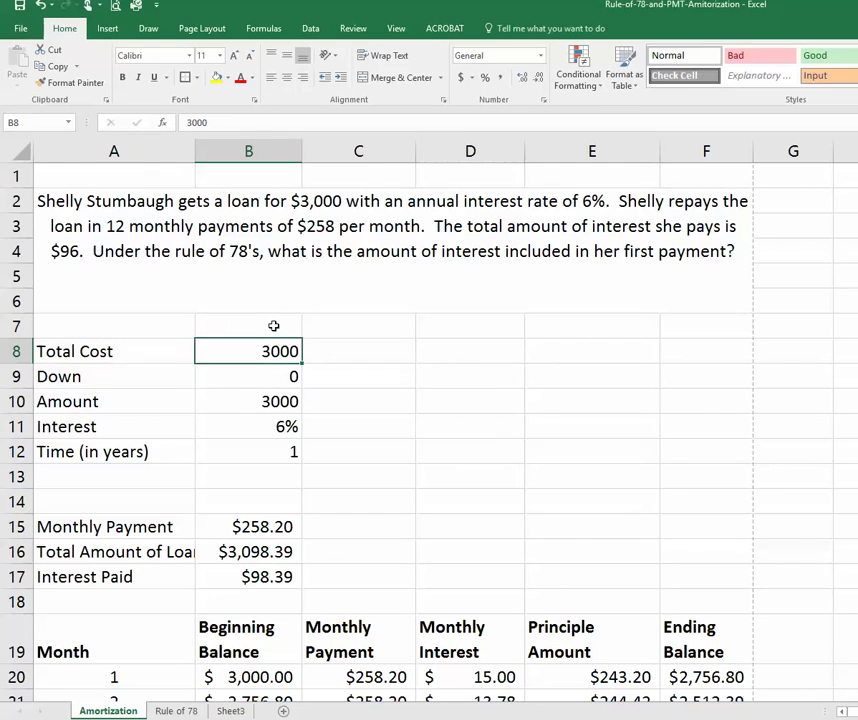
pyautogui.click(283, 377)
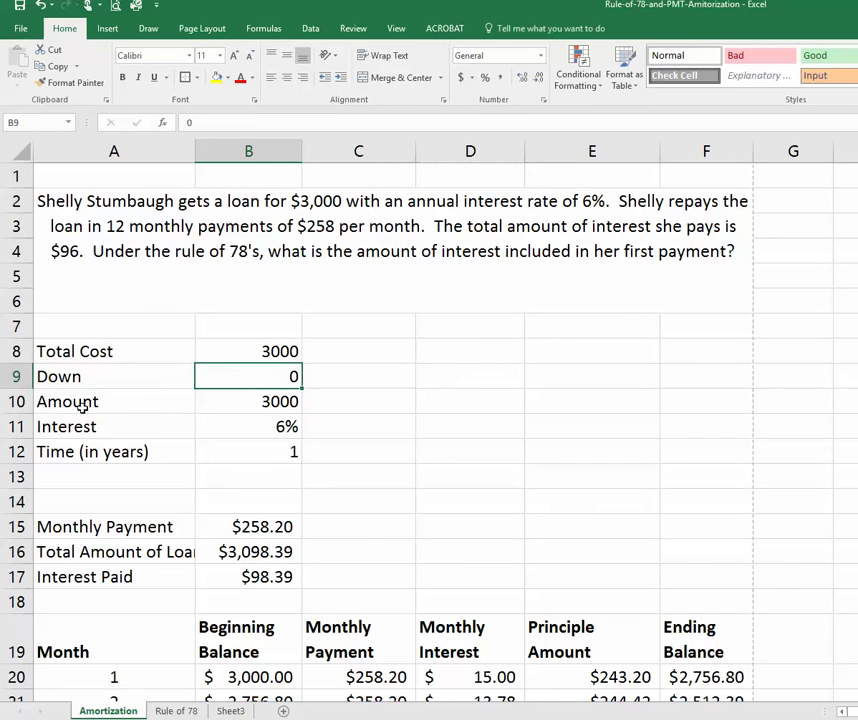
pyautogui.click(286, 402)
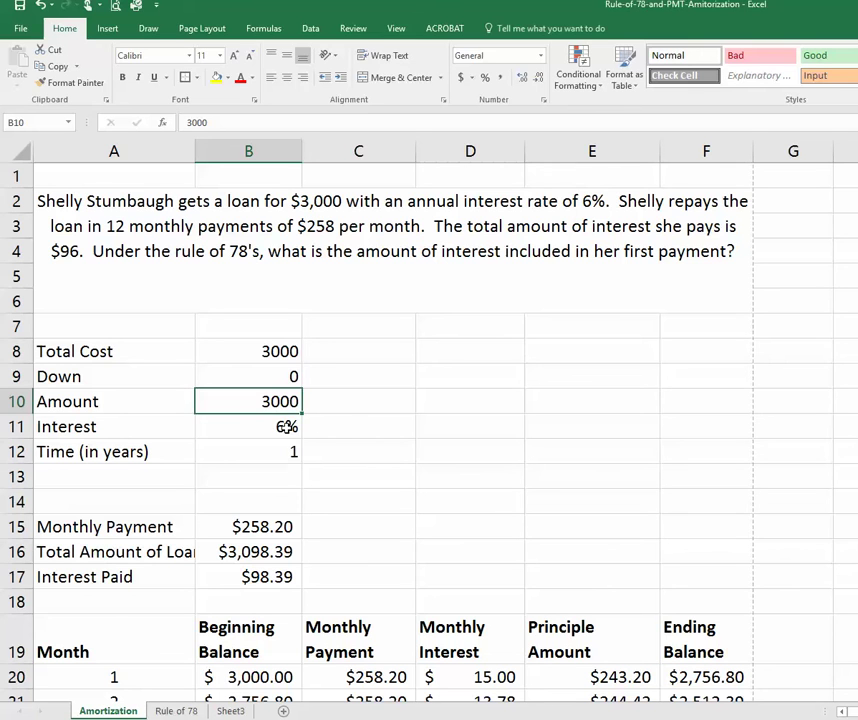
pyautogui.click(292, 428)
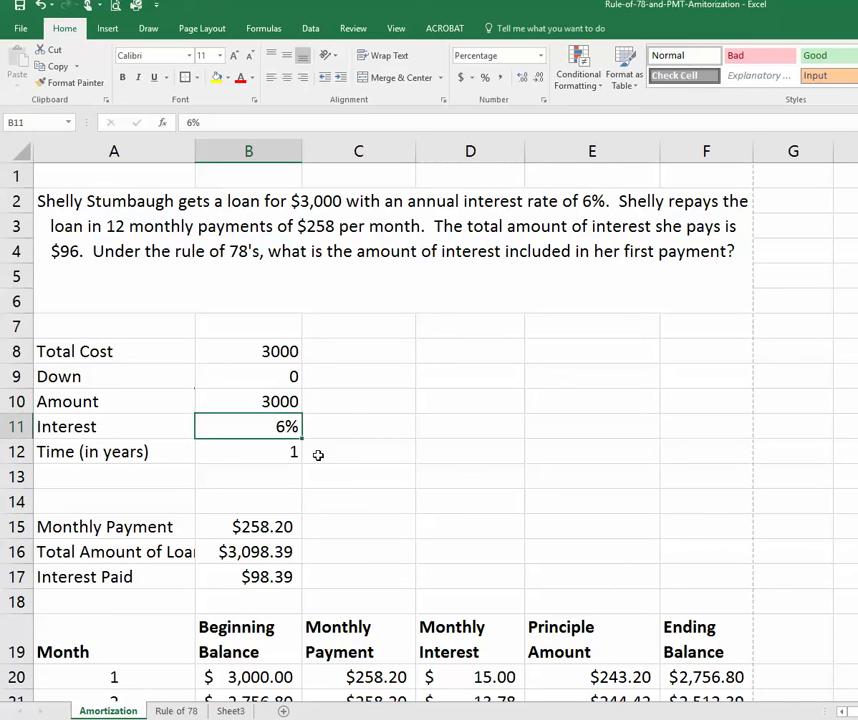
pyautogui.click(253, 452)
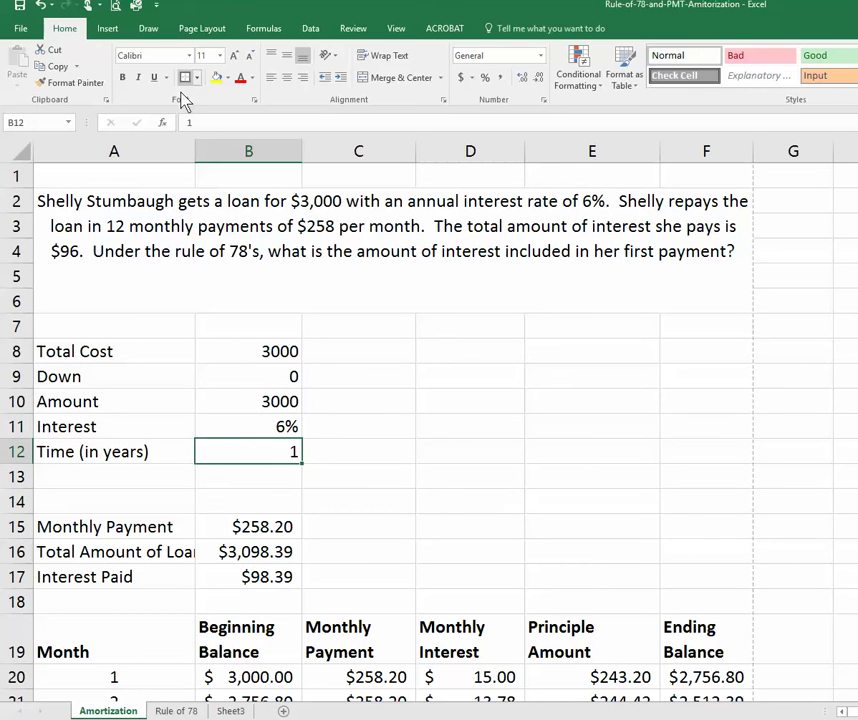
pyautogui.scroll(-1, 310, 362)
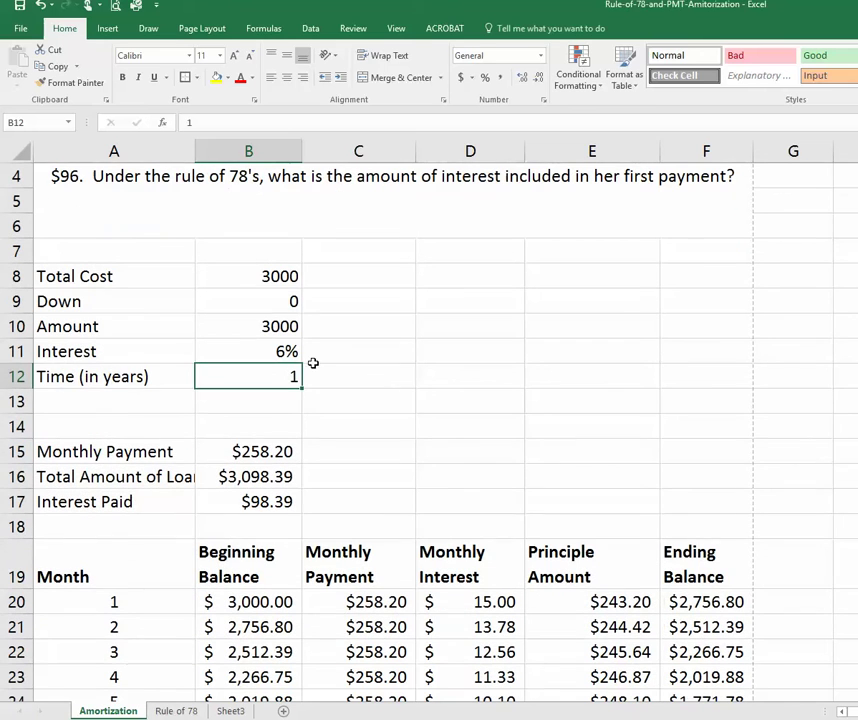
pyautogui.click(261, 445)
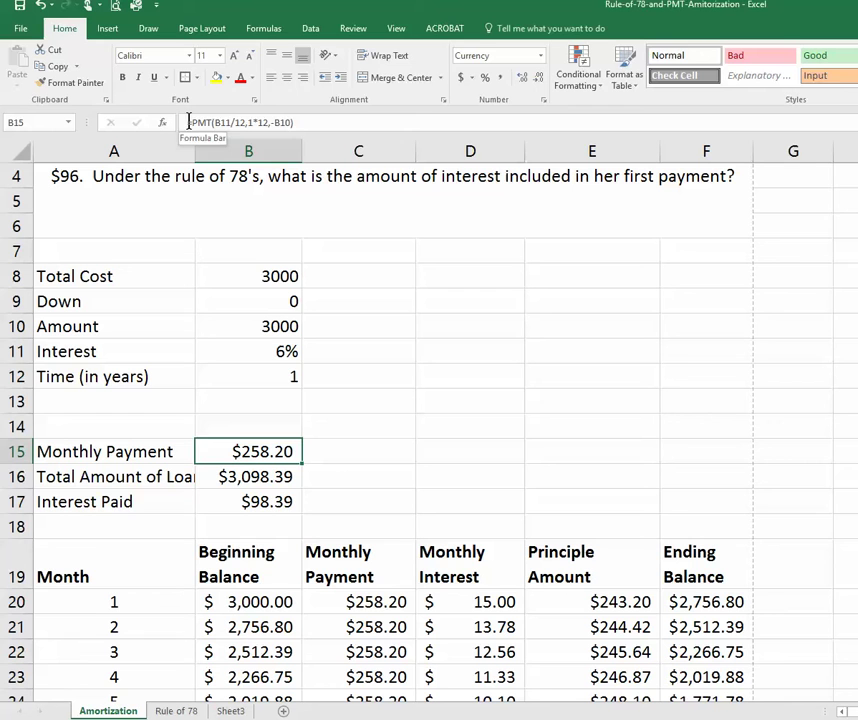
# Step: Start a new PMT formula in empty cell D15 through Insert Function
pyautogui.click(471, 453)
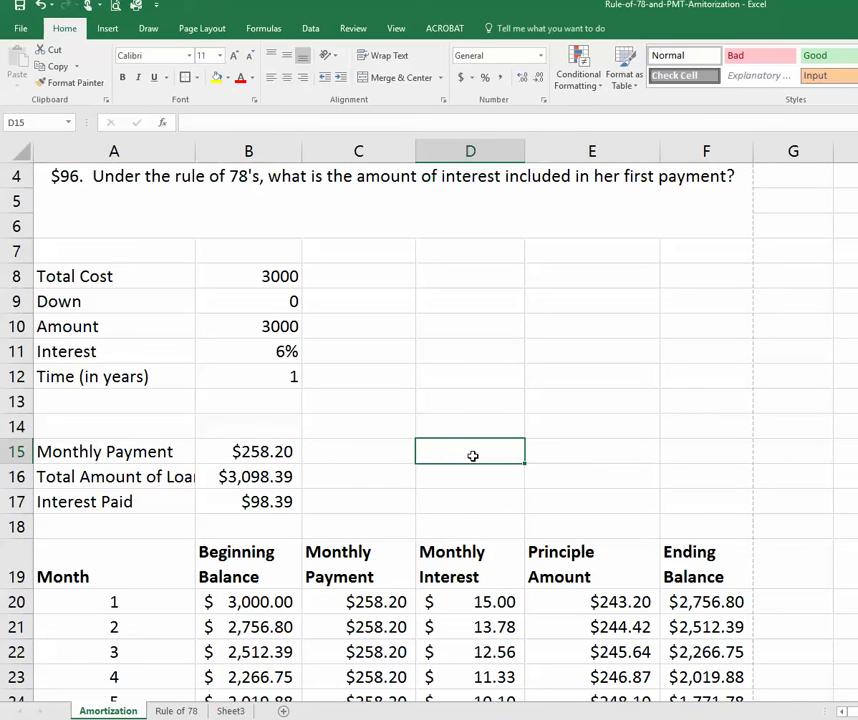
pyautogui.click(163, 125)
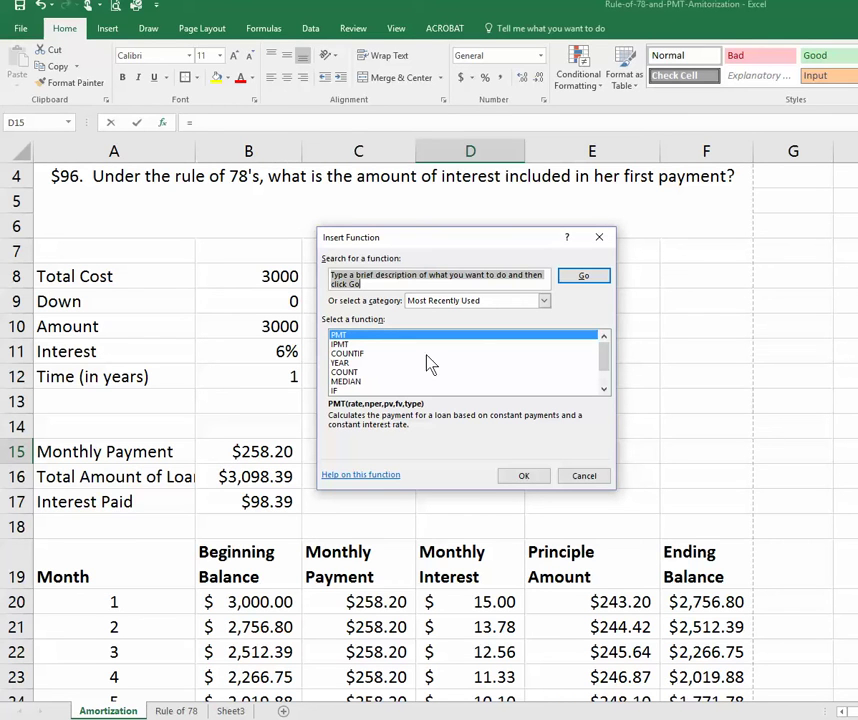
pyautogui.click(343, 337)
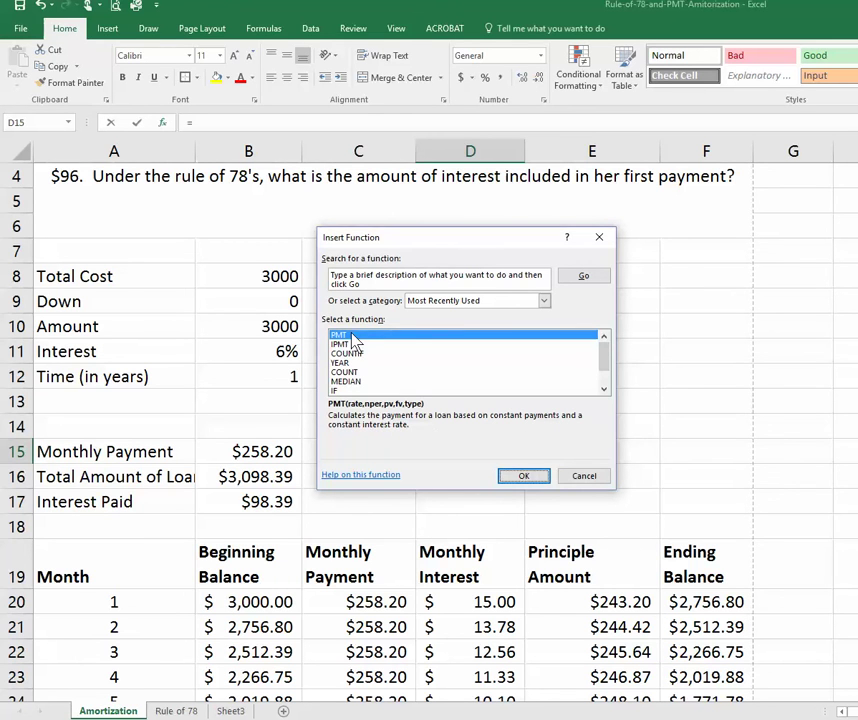
# Step: Move the PMT arguments window aside and read the Nper, Pv, Fv and Type descriptions
pyautogui.click(522, 476)
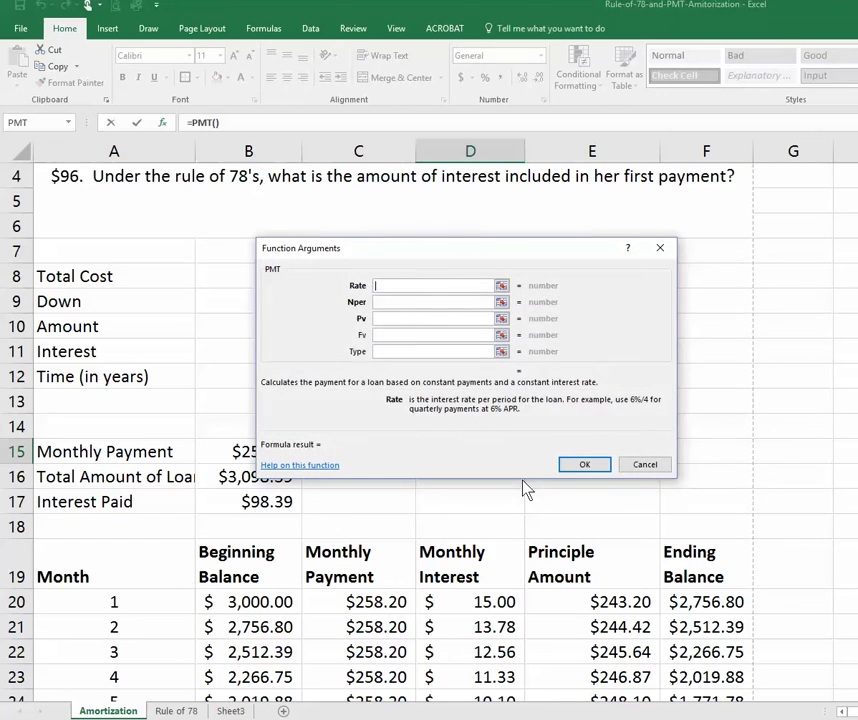
pyautogui.moveTo(446, 257); pyautogui.dragTo(553, 182)
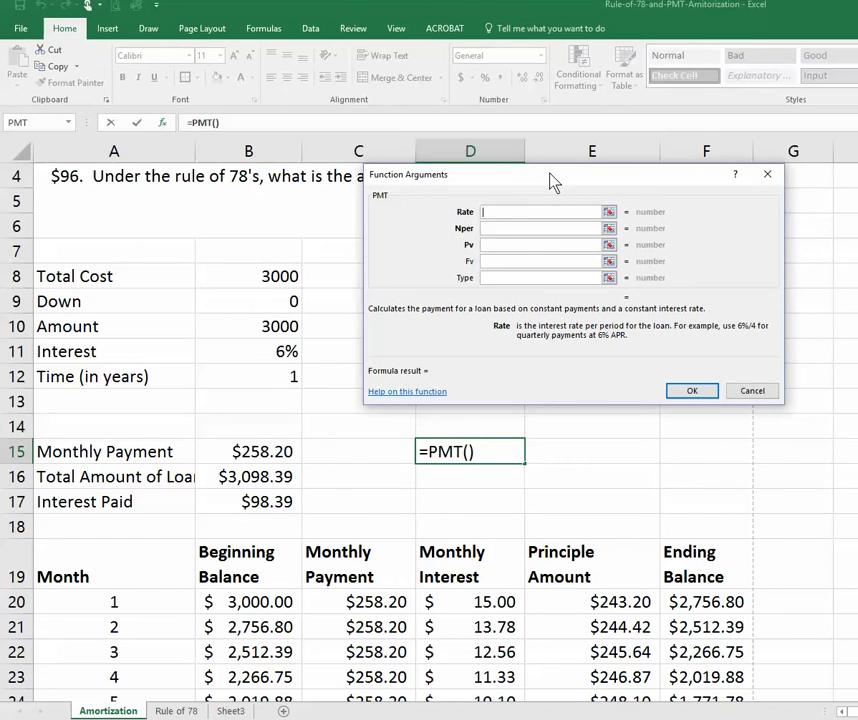
pyautogui.click(498, 228)
pyautogui.click(498, 245)
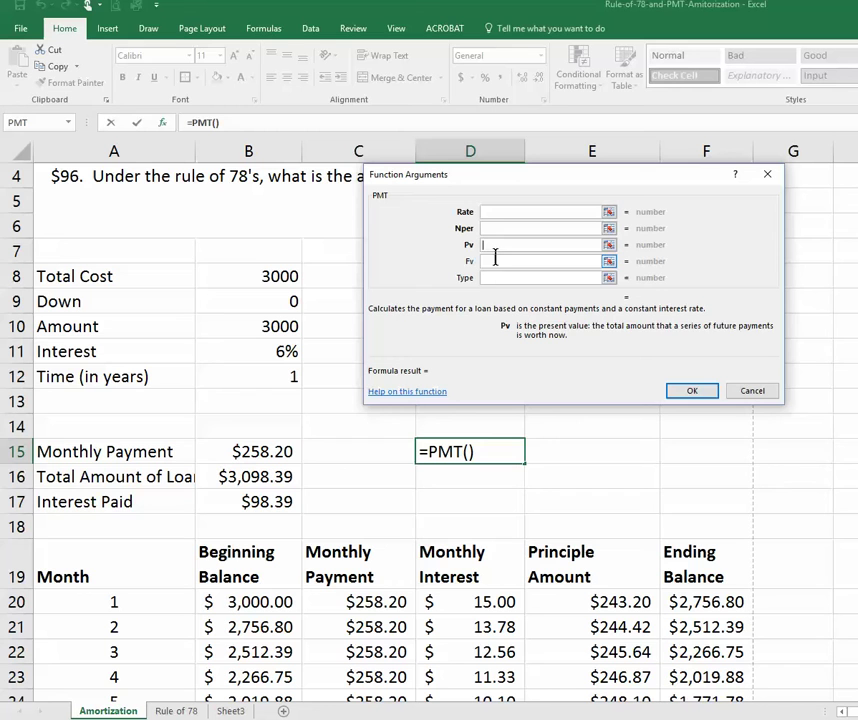
pyautogui.click(494, 262)
pyautogui.click(490, 278)
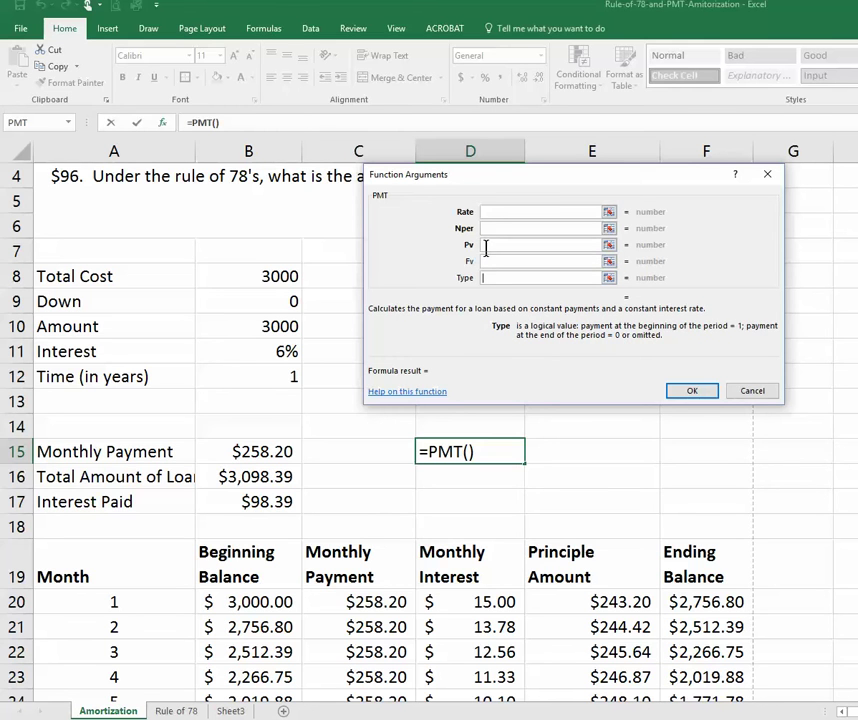
pyautogui.click(493, 215)
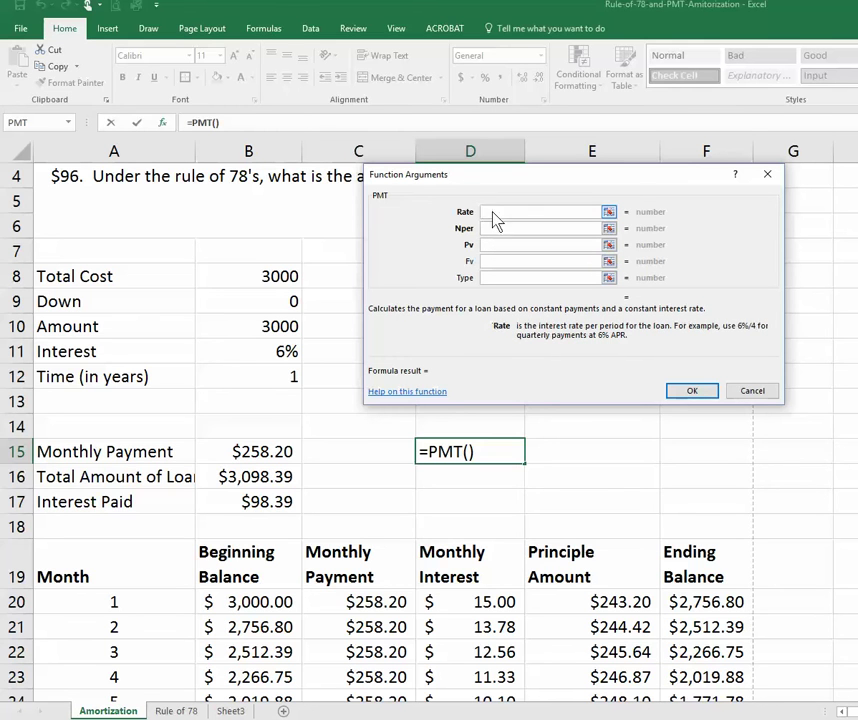
pyautogui.click(492, 278)
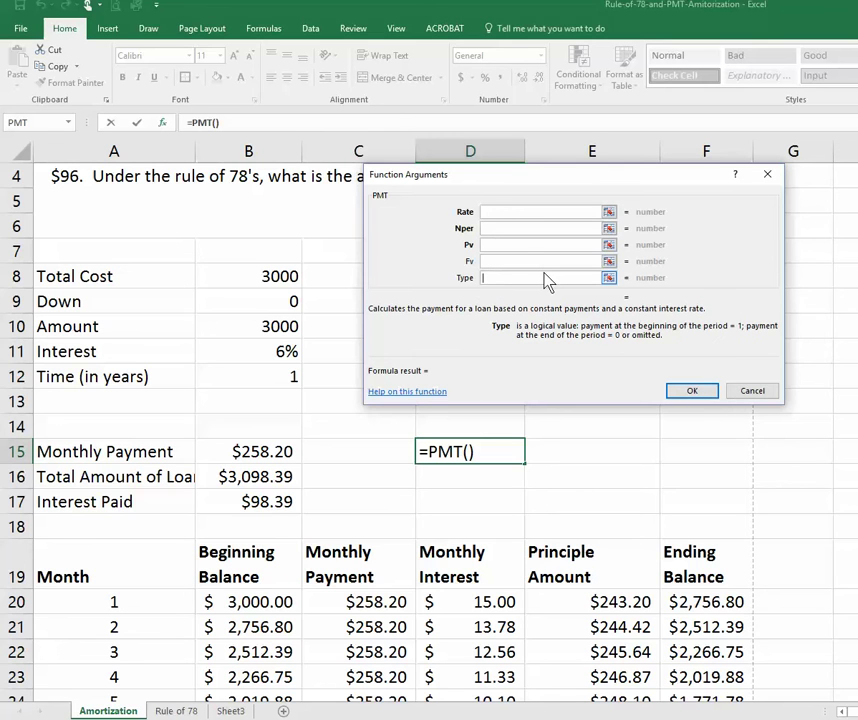
pyautogui.click(493, 212)
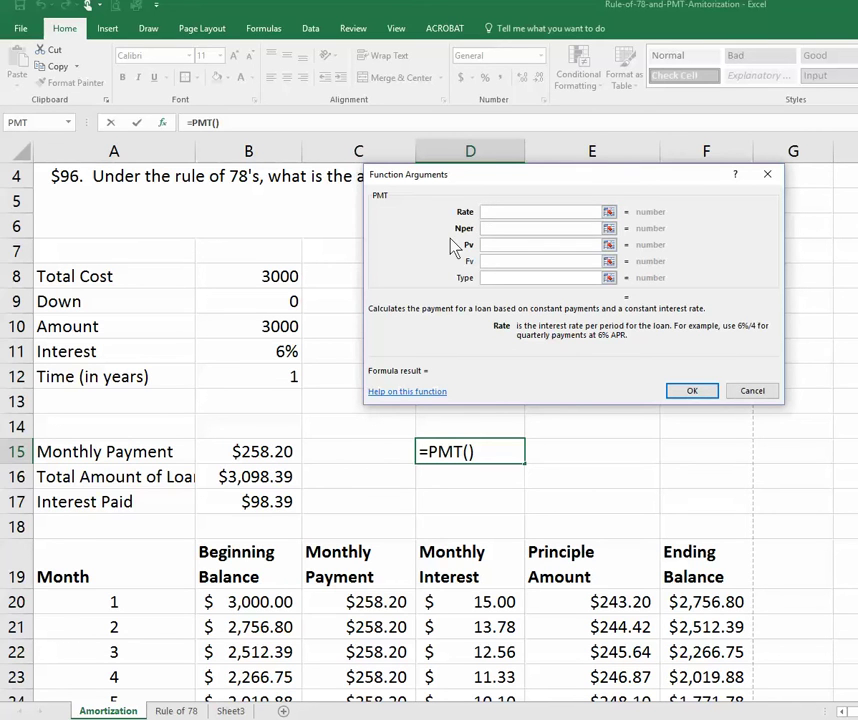
# Step: Enter B11/12 as the monthly Rate, then cancel the unfinished PMT formula
pyautogui.click(283, 351)
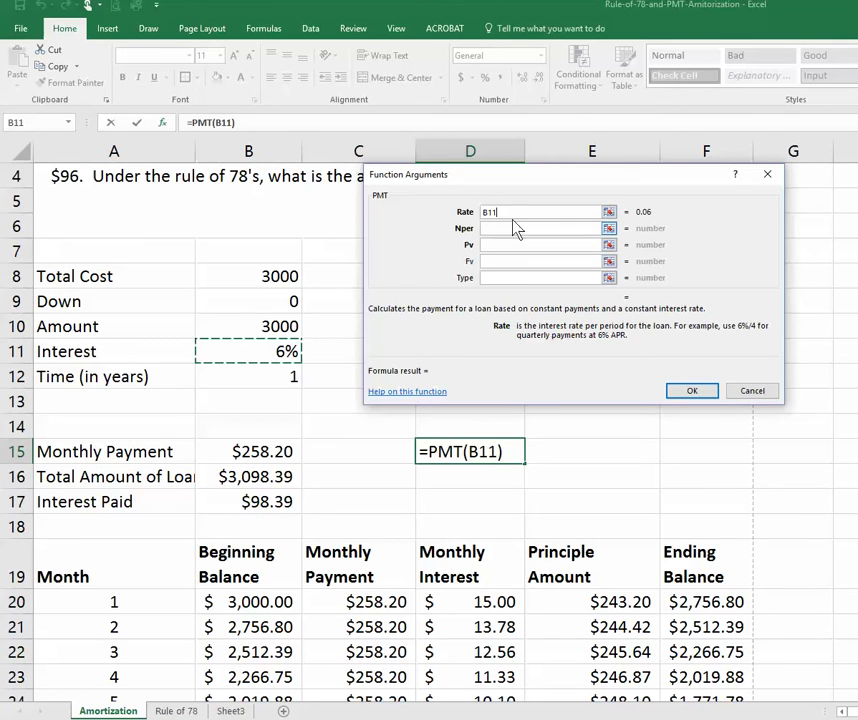
pyautogui.write('/')
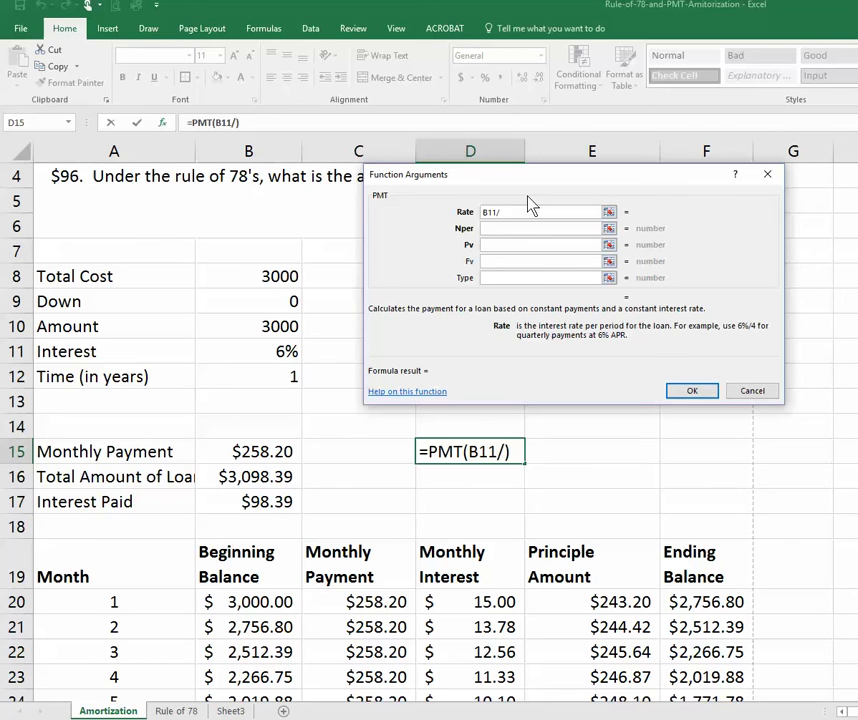
pyautogui.write('12')
pyautogui.press('Tab')
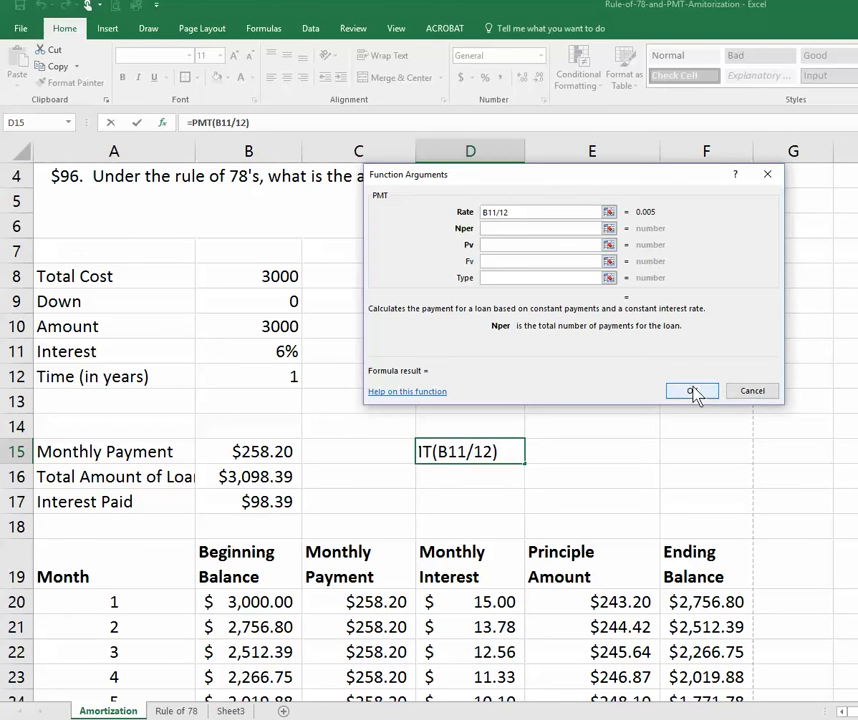
pyautogui.click(753, 391)
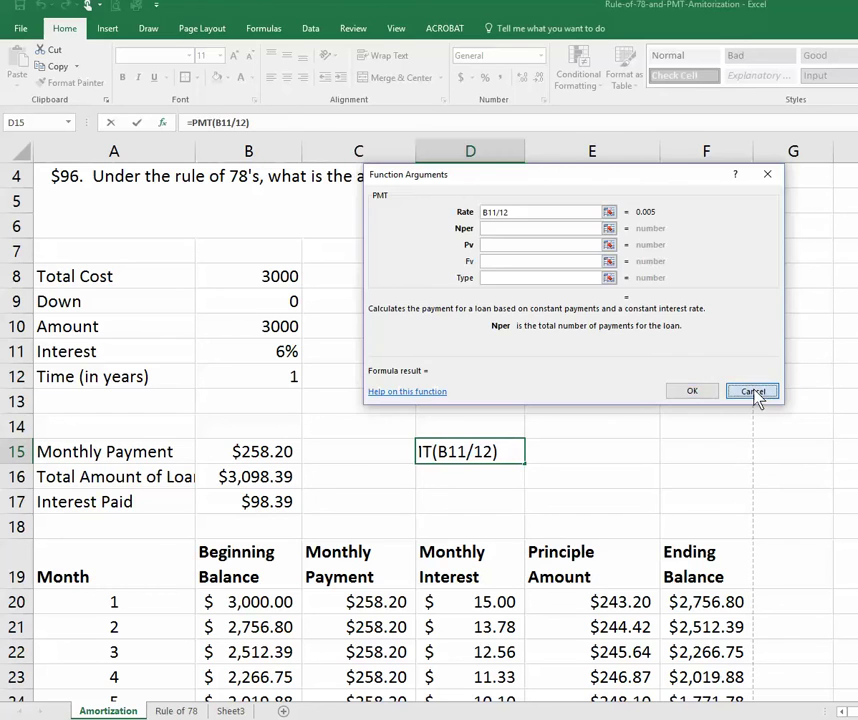
pyautogui.click(283, 454)
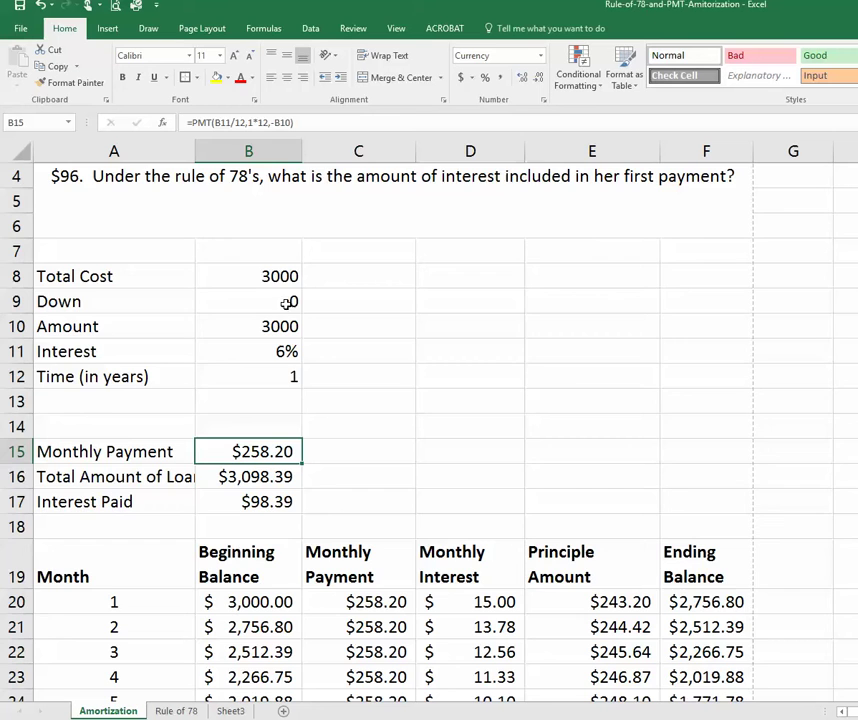
pyautogui.scroll(-1, 289, 379)
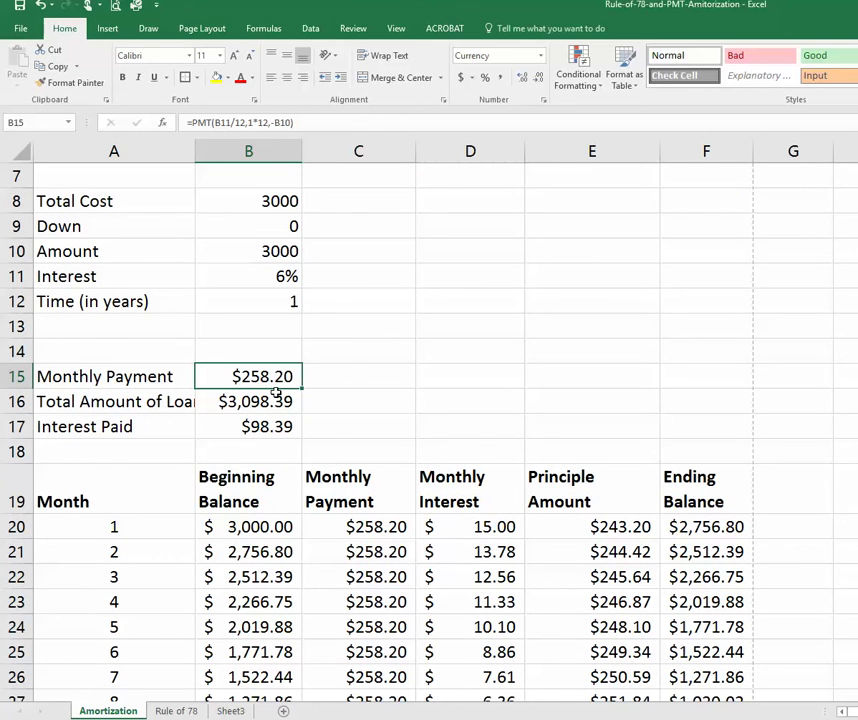
pyautogui.scroll(-1, 276, 393)
pyautogui.scroll(-1, 284, 385)
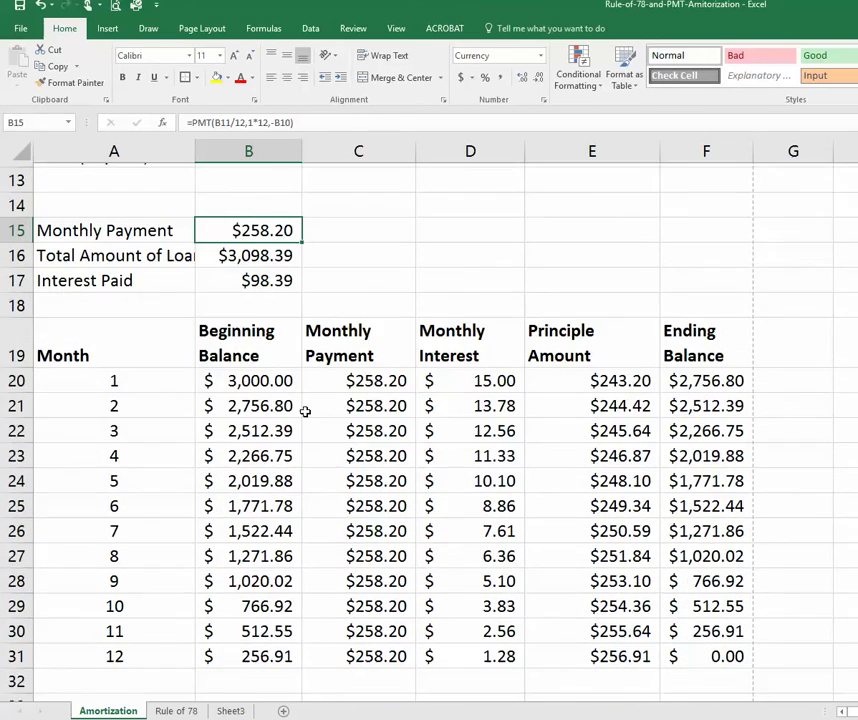
pyautogui.click(262, 383)
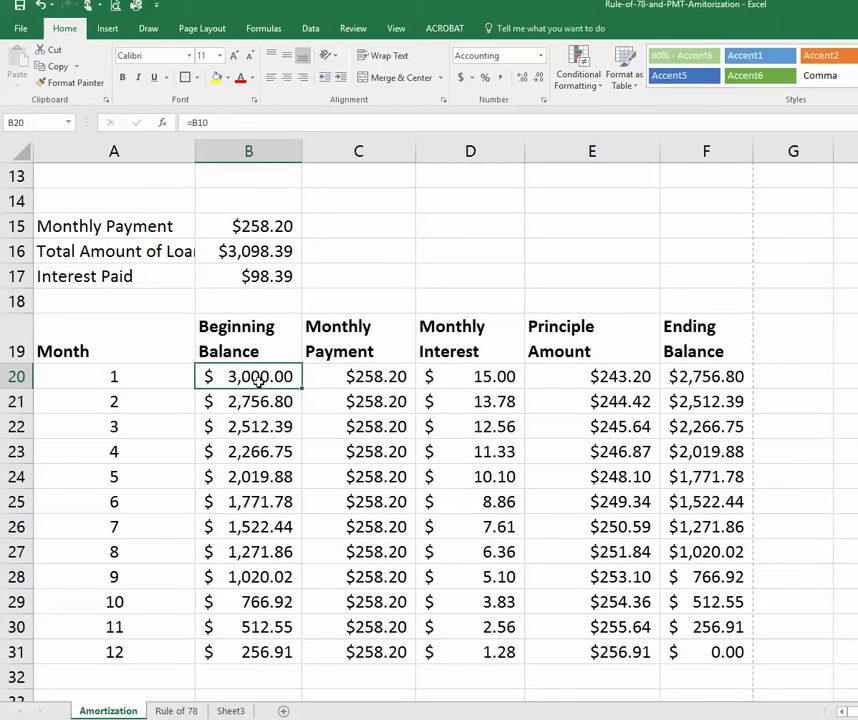
pyautogui.click(365, 378)
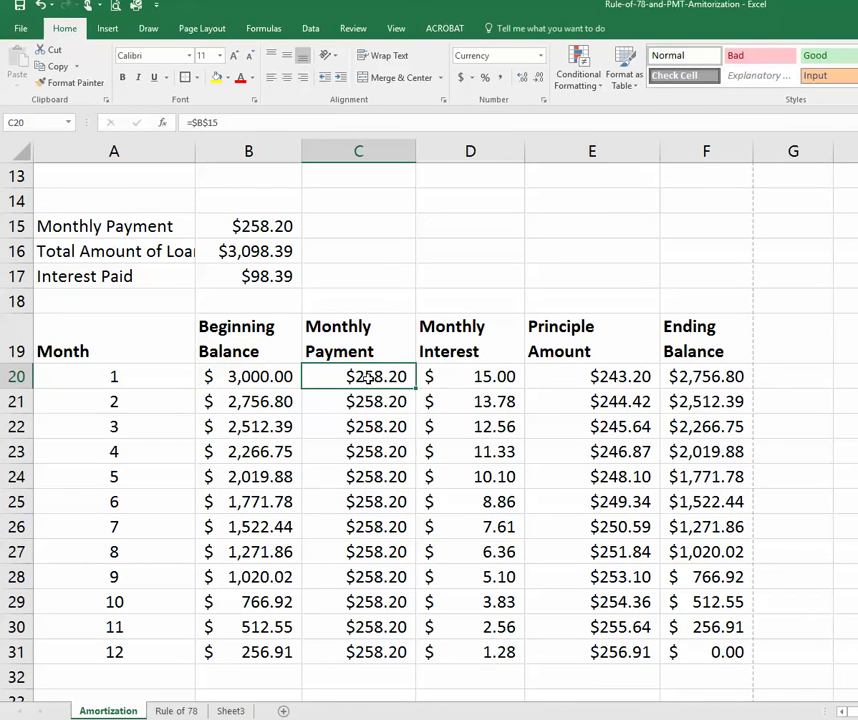
pyautogui.press('Right')
pyautogui.press('Right')
pyautogui.press('Right')
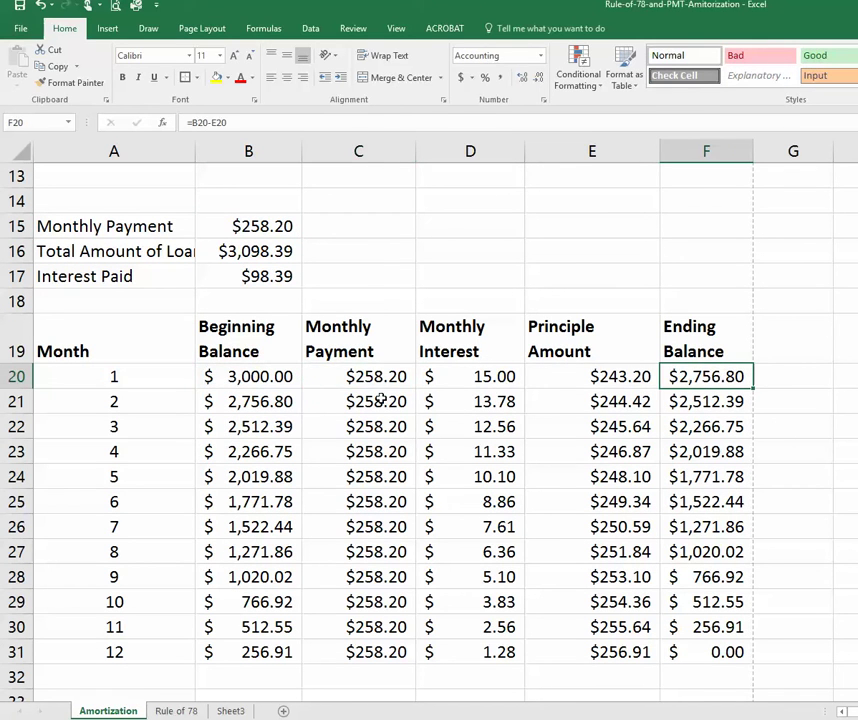
pyautogui.click(260, 403)
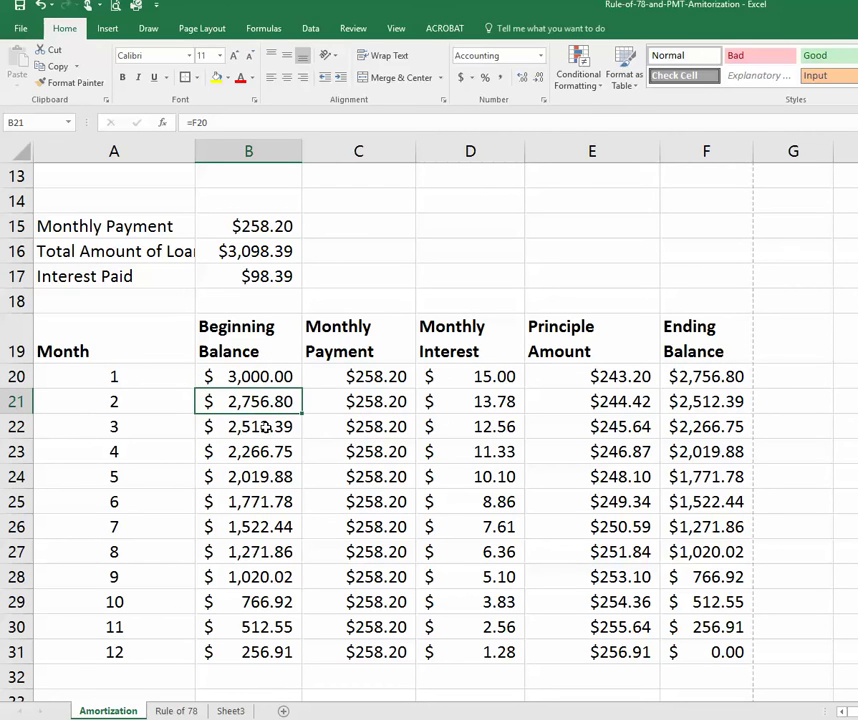
pyautogui.press('Down')
pyautogui.press('Down')
pyautogui.press('Down')
pyautogui.press('Down')
pyautogui.press('Down')
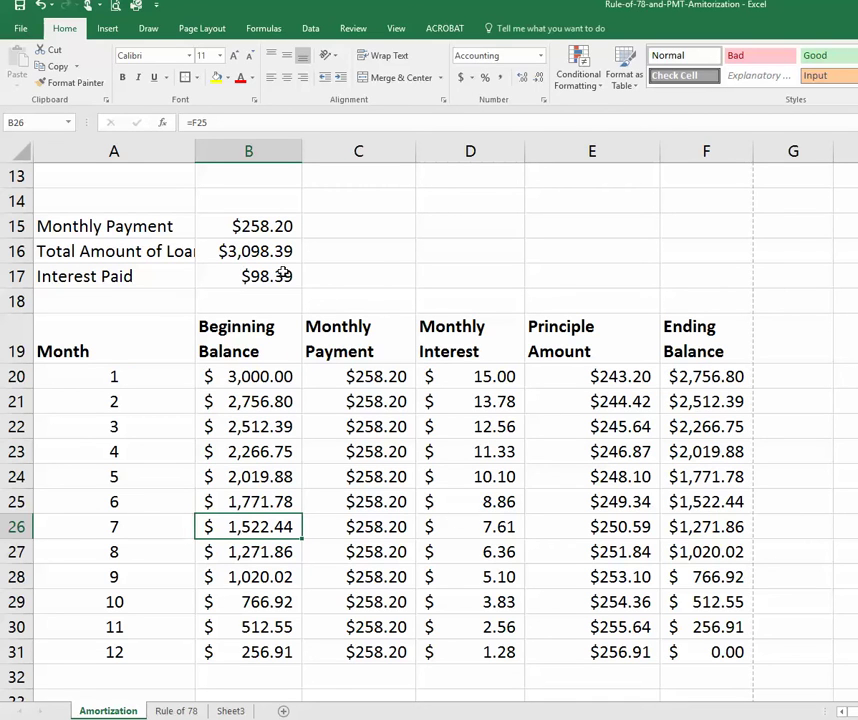
pyautogui.click(386, 376)
pyautogui.click(384, 401)
pyautogui.click(383, 427)
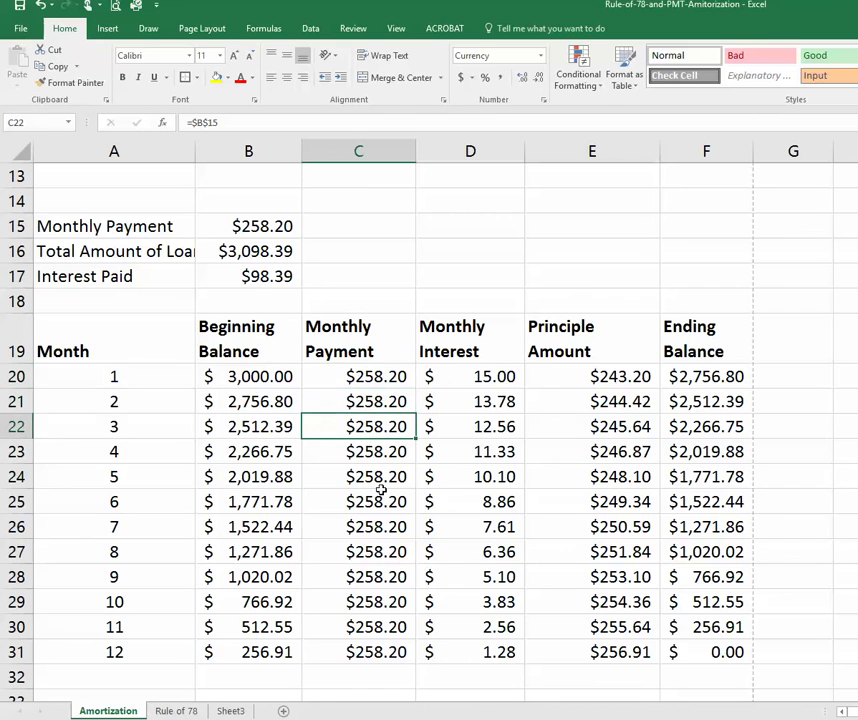
pyautogui.click(382, 478)
pyautogui.click(382, 495)
pyautogui.click(389, 550)
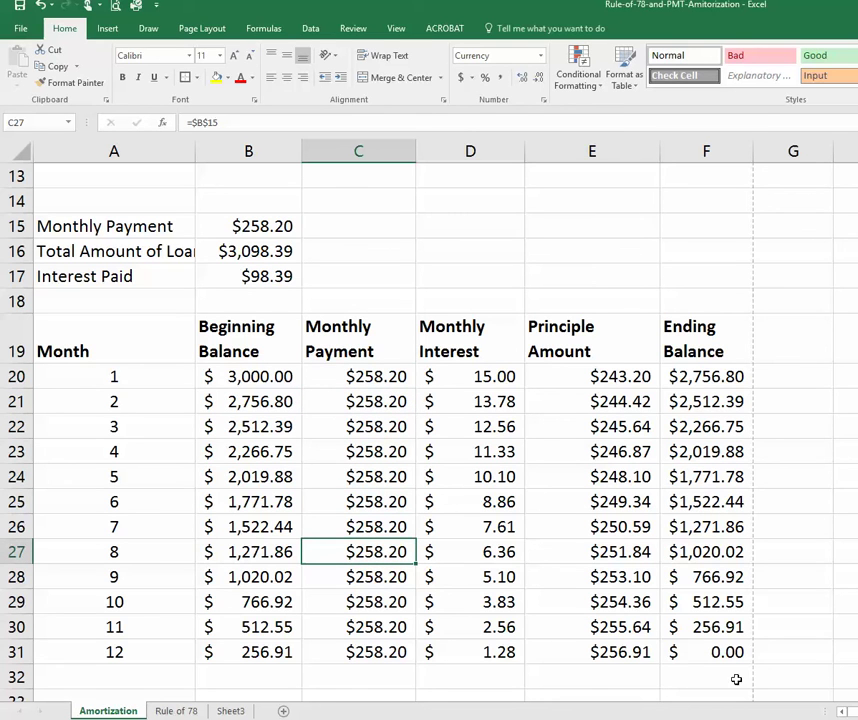
pyautogui.click(685, 655)
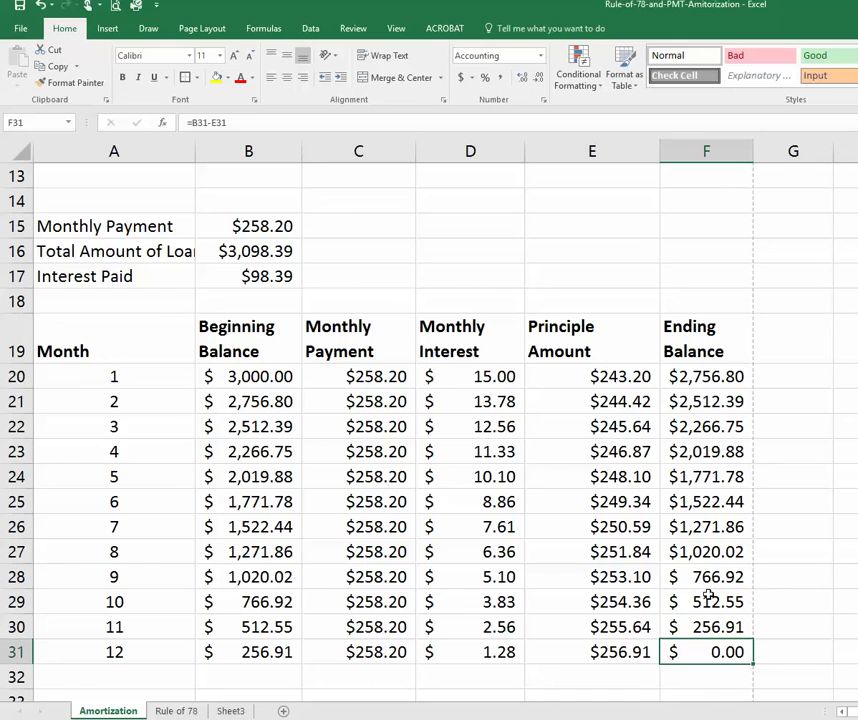
pyautogui.click(493, 376)
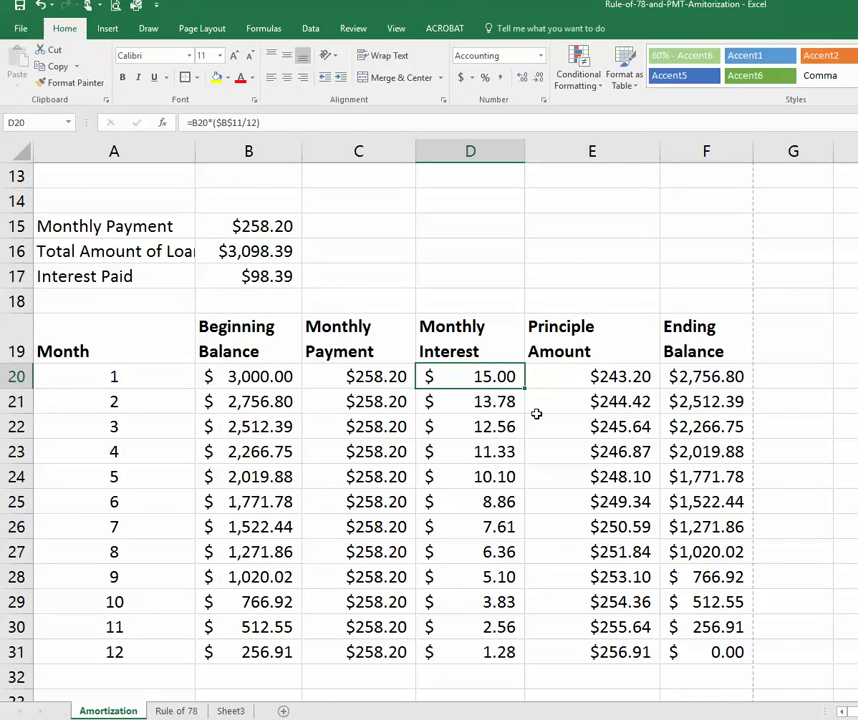
pyautogui.scroll(4, 536, 414)
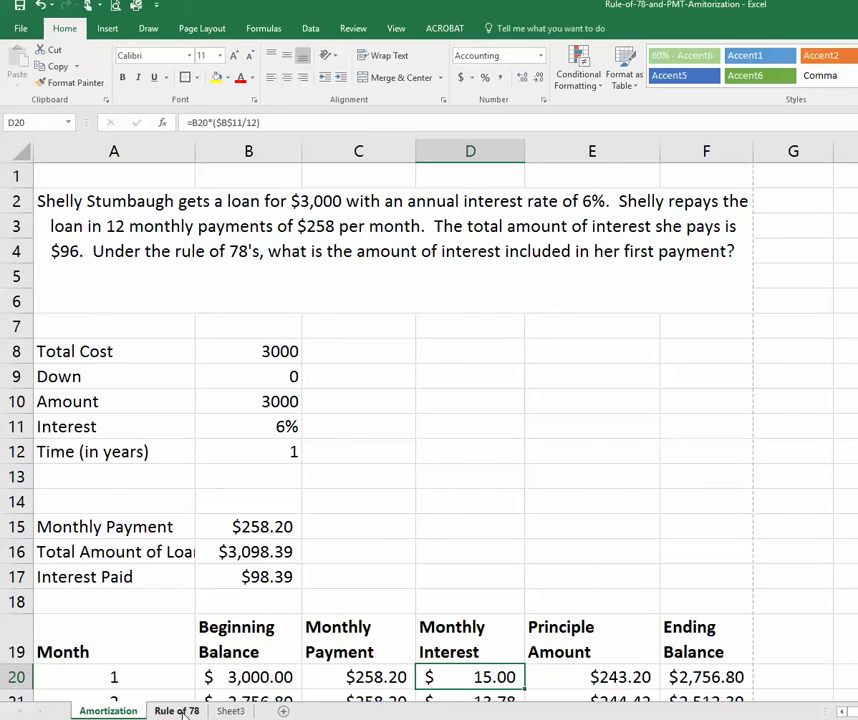
# Step: Switch to the Rule of 78 sheet and inspect the E9 total, the E22 #VALUE! error and E21's formula
pyautogui.click(177, 711)
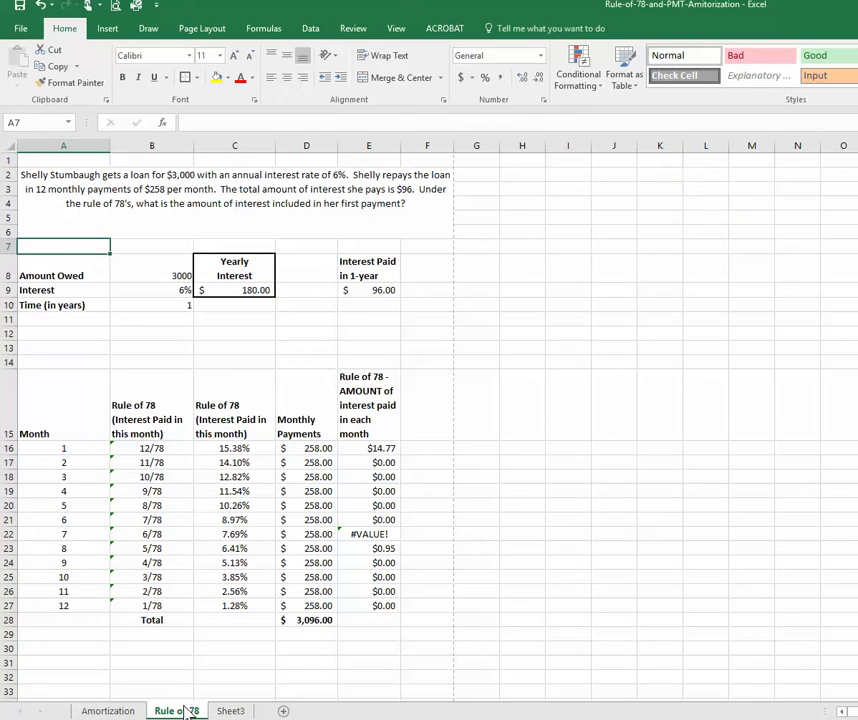
pyautogui.scroll(5, 276, 518)
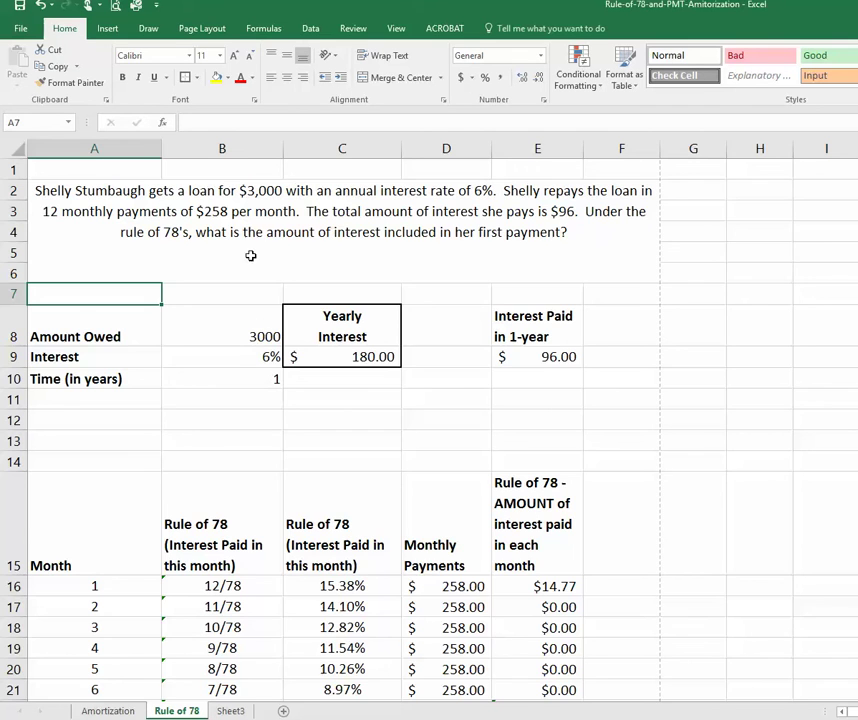
pyautogui.scroll(-2, 250, 341)
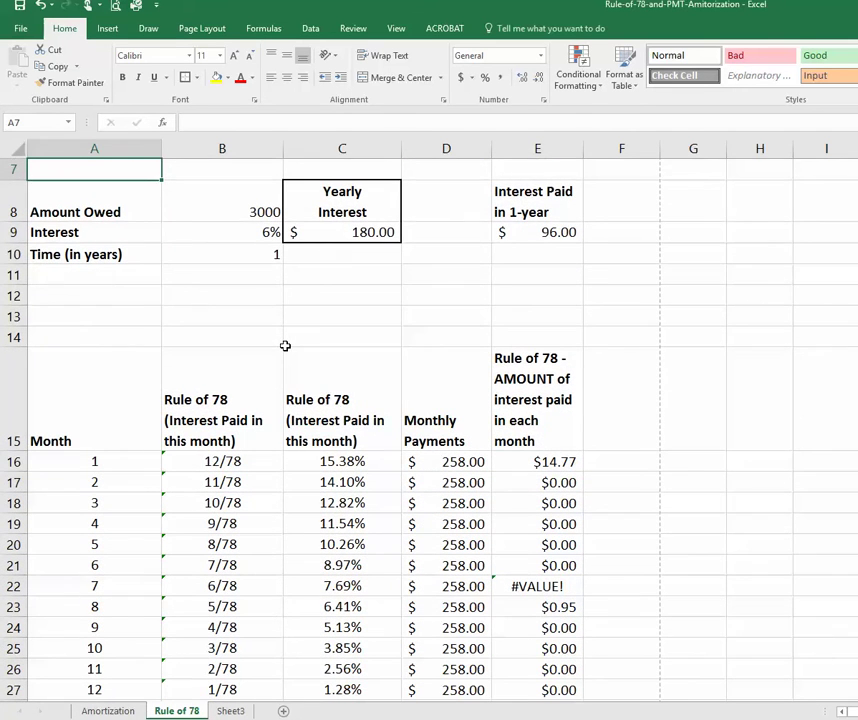
pyautogui.click(551, 237)
pyautogui.scroll(-1, 544, 255)
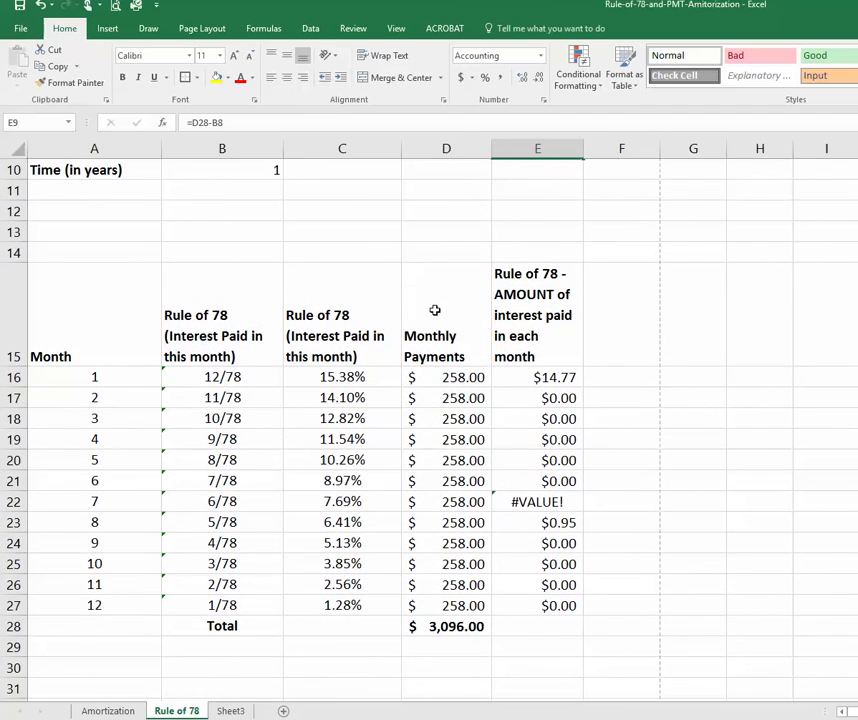
pyautogui.click(544, 495)
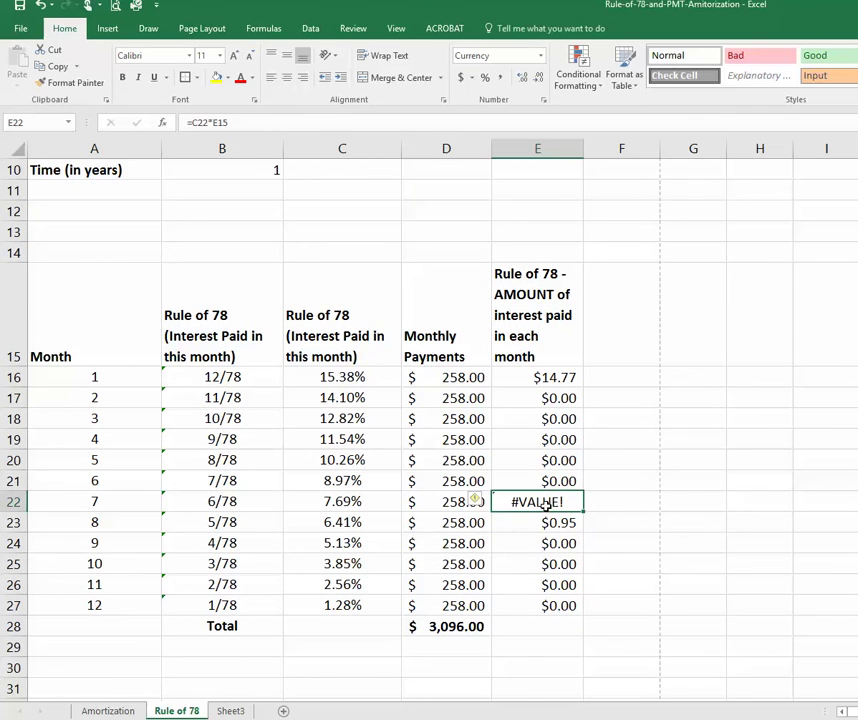
pyautogui.click(549, 477)
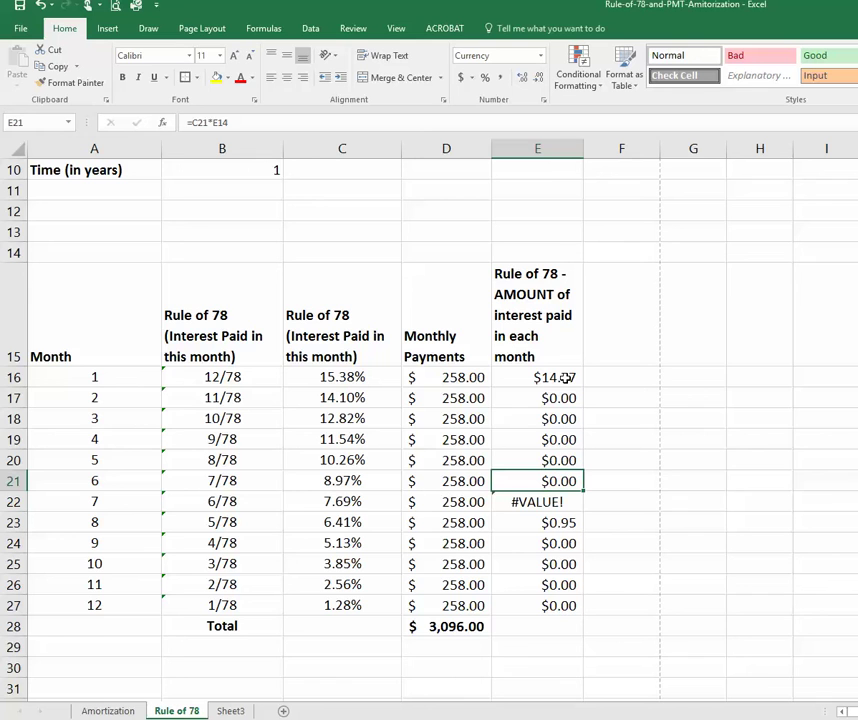
pyautogui.scroll(1, 398, 392)
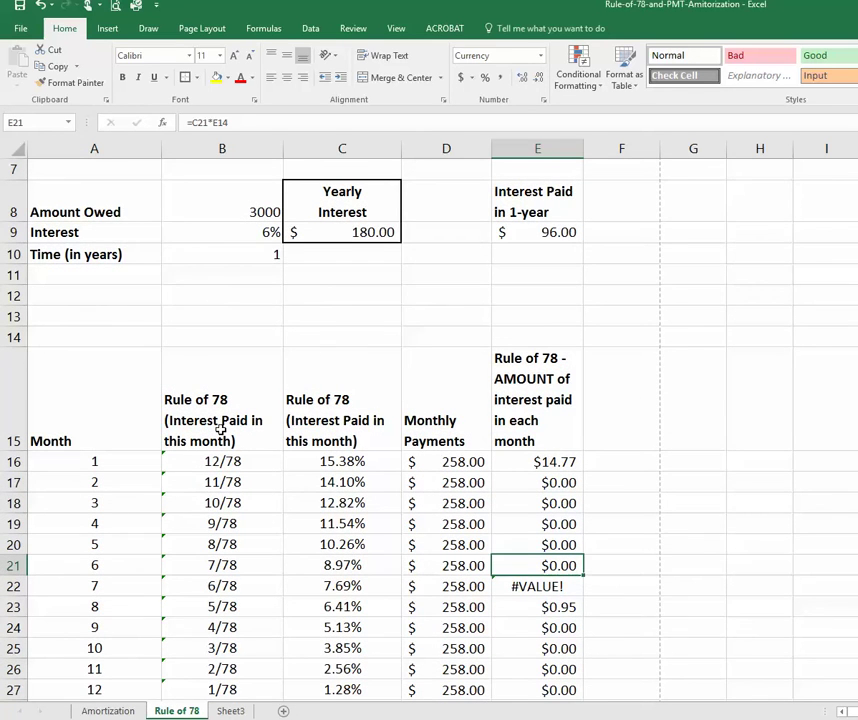
pyautogui.scroll(-1, 236, 425)
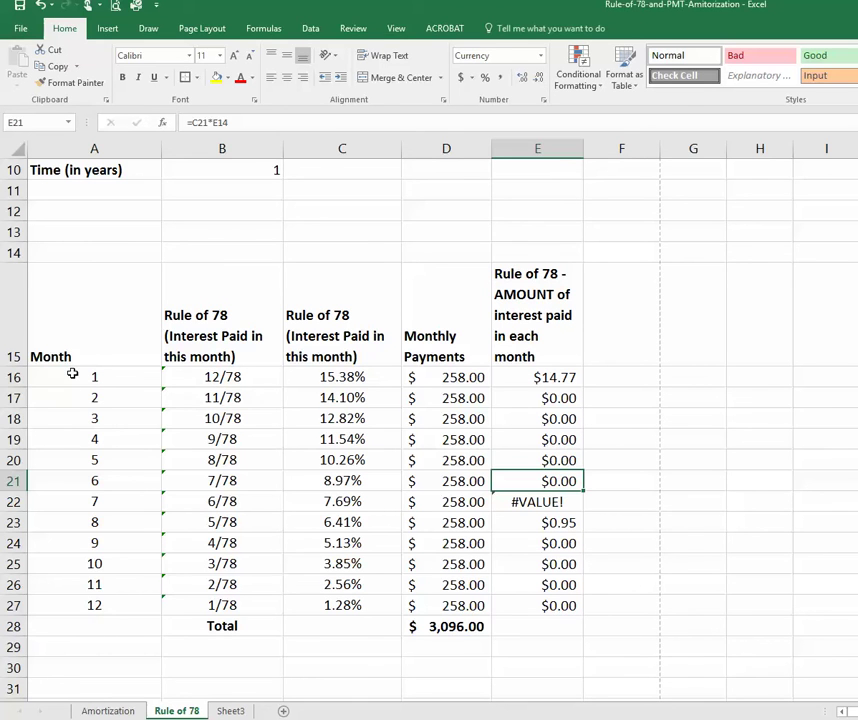
# Step: Select months 1–12 in A16:A27 and check the 12/78 through 1/78 fractions in column B
pyautogui.moveTo(73, 373); pyautogui.dragTo(69, 603)
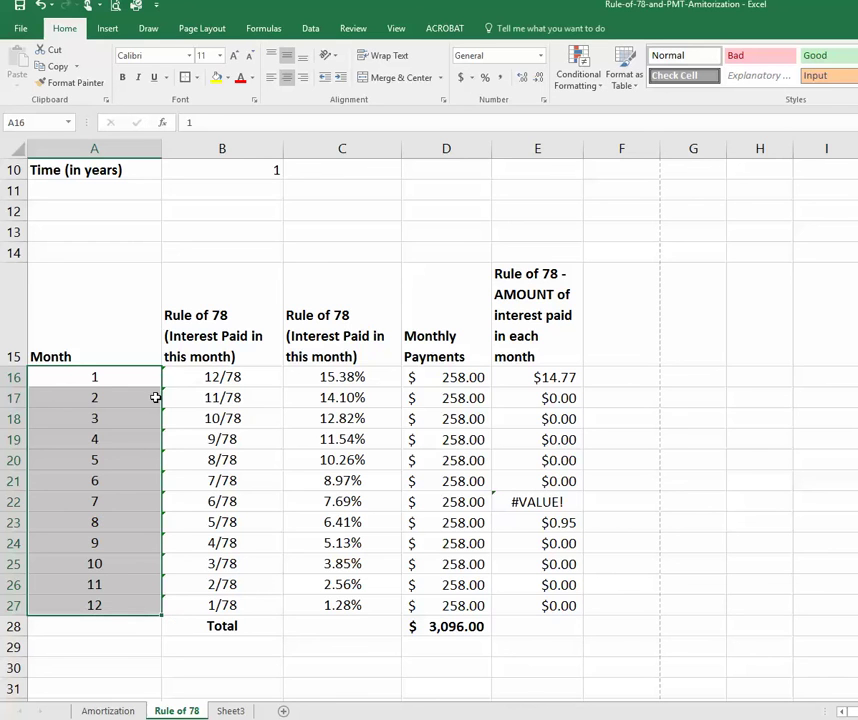
pyautogui.click(232, 377)
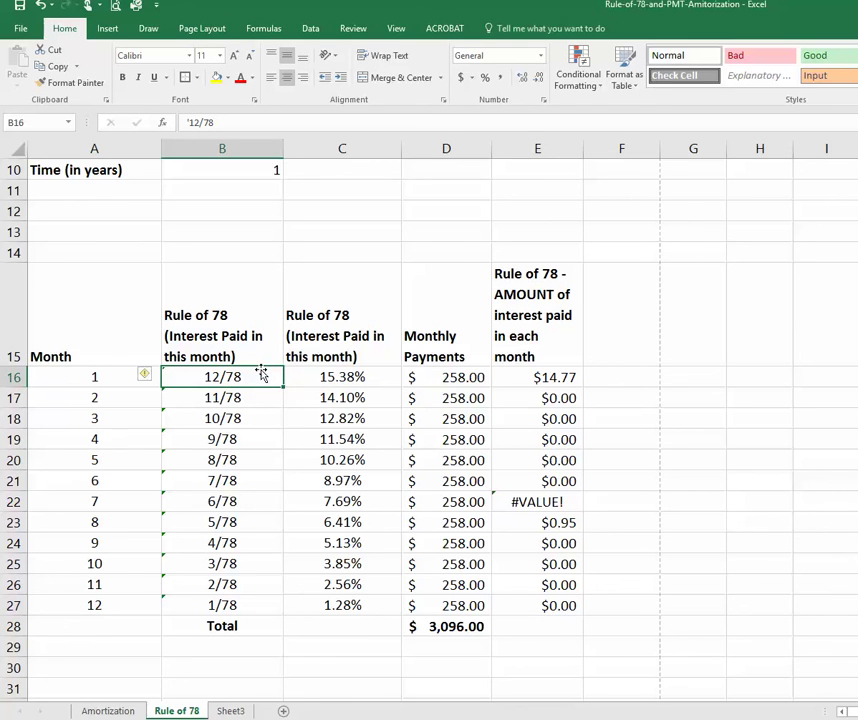
pyautogui.click(253, 402)
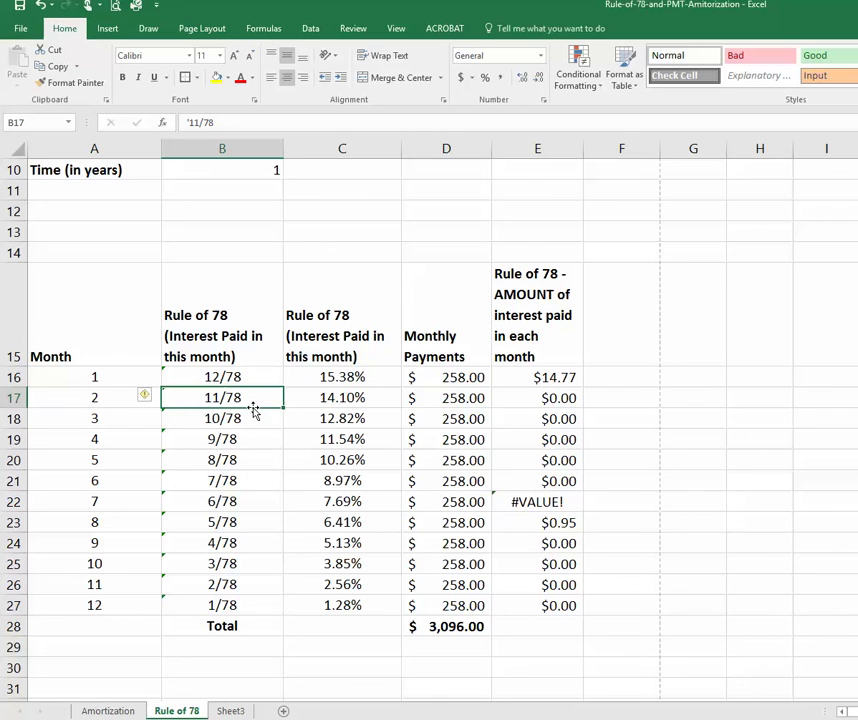
pyautogui.click(242, 422)
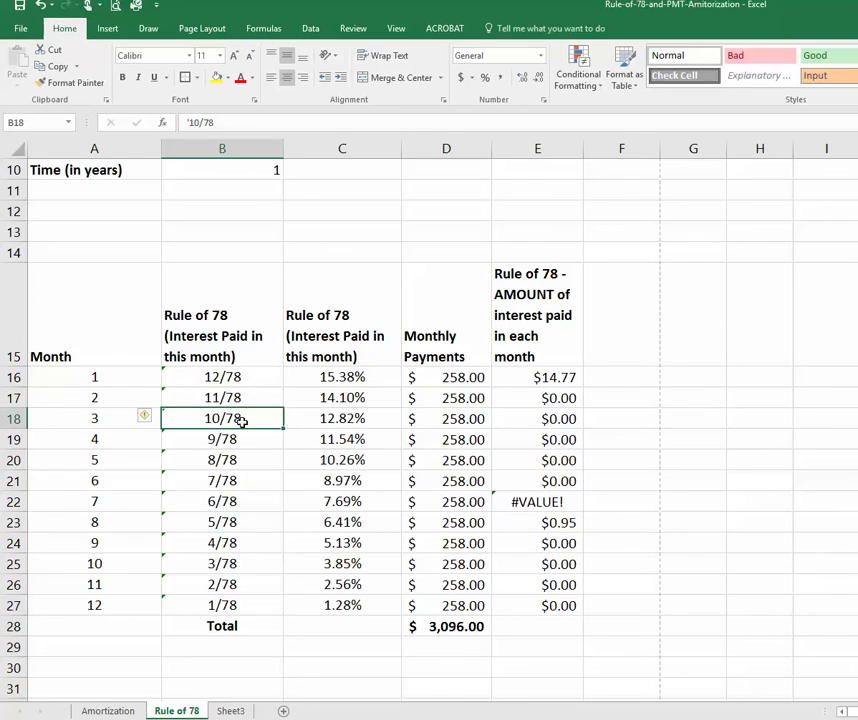
pyautogui.click(92, 420)
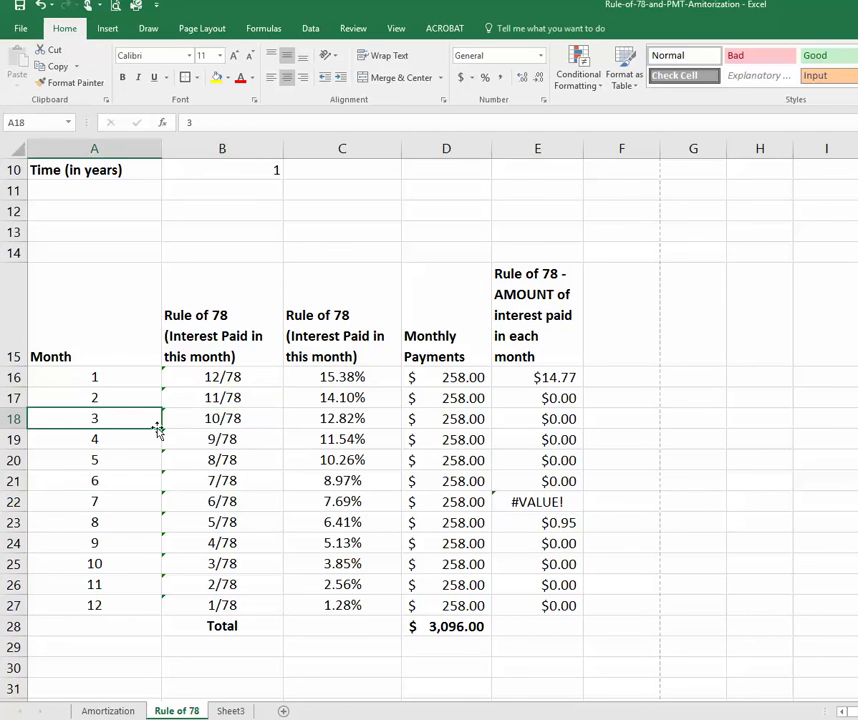
pyautogui.click(245, 422)
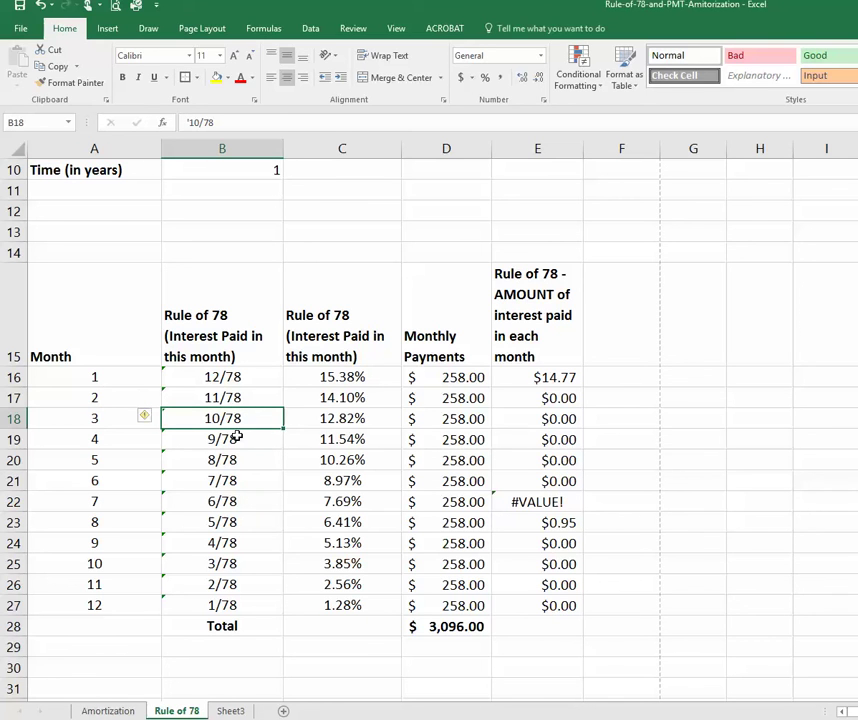
pyautogui.click(234, 606)
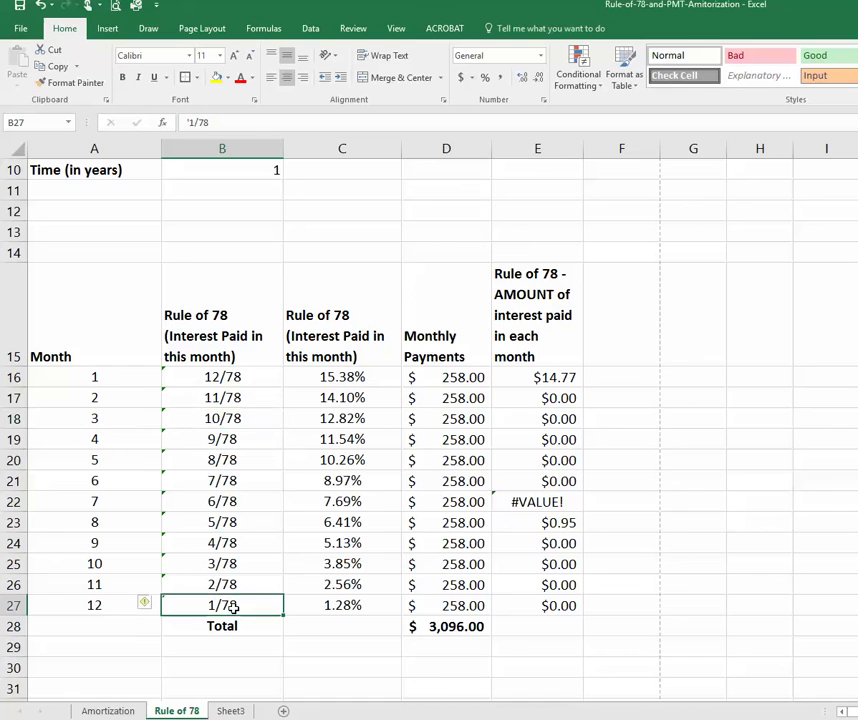
pyautogui.click(235, 381)
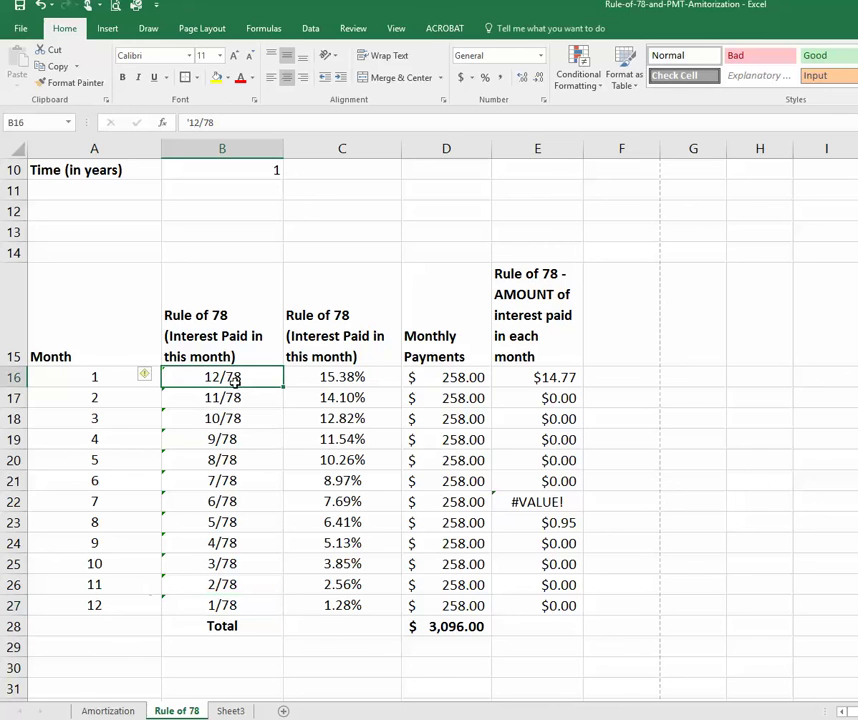
pyautogui.click(333, 379)
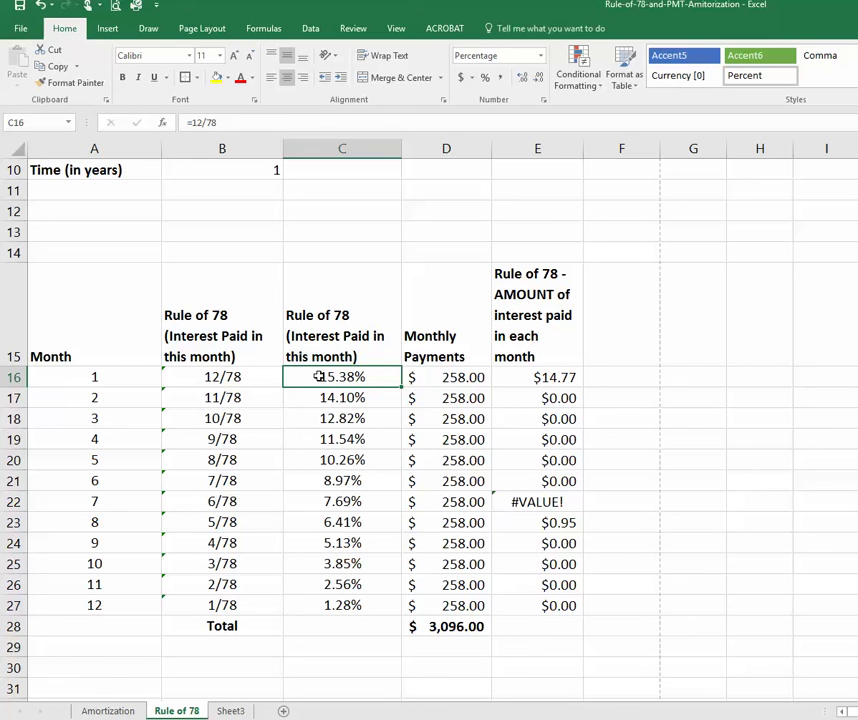
pyautogui.click(242, 122)
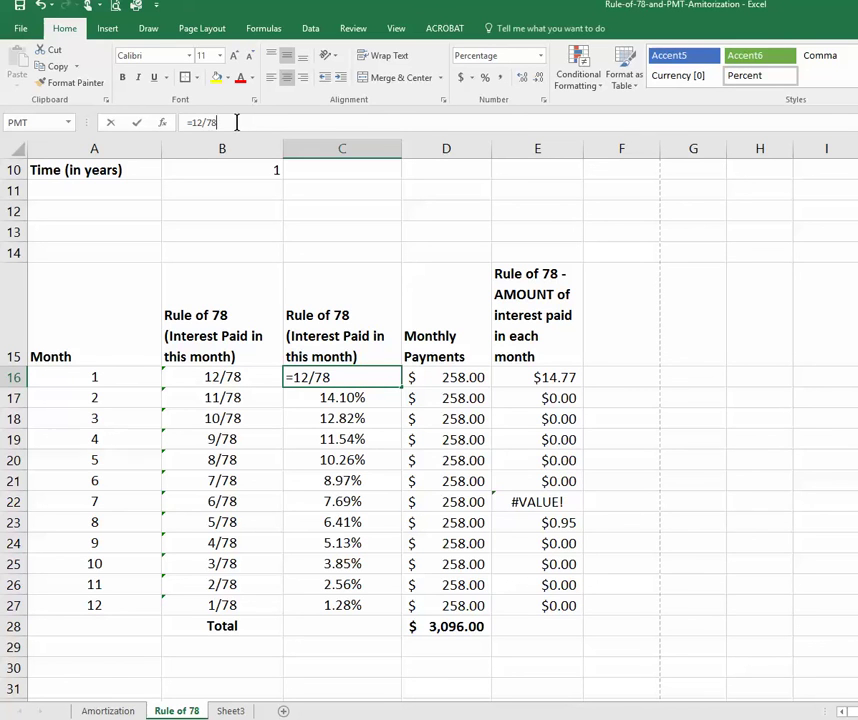
pyautogui.moveTo(260, 122); pyautogui.dragTo(176, 122)
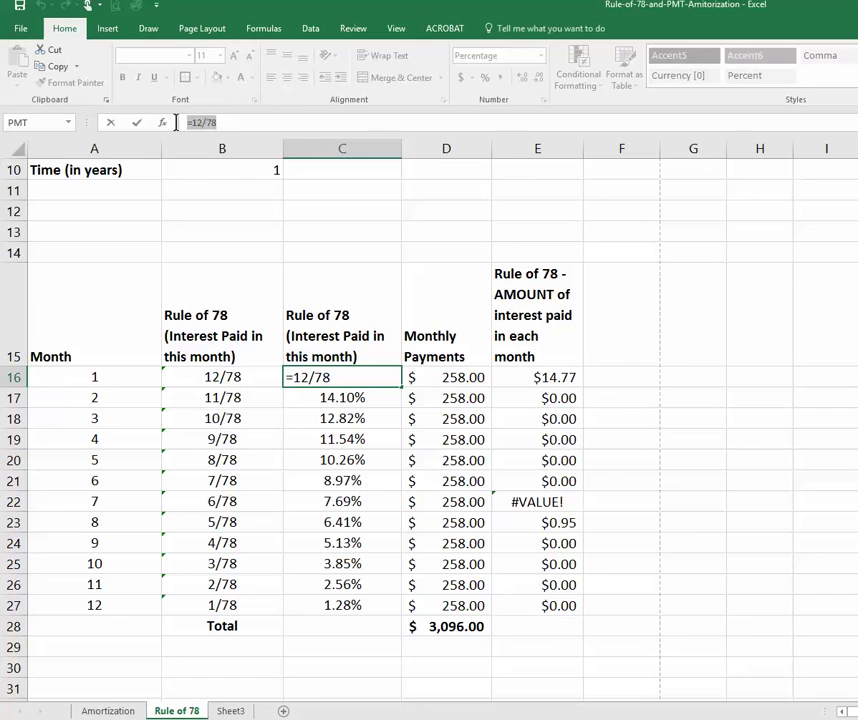
pyautogui.click(234, 122)
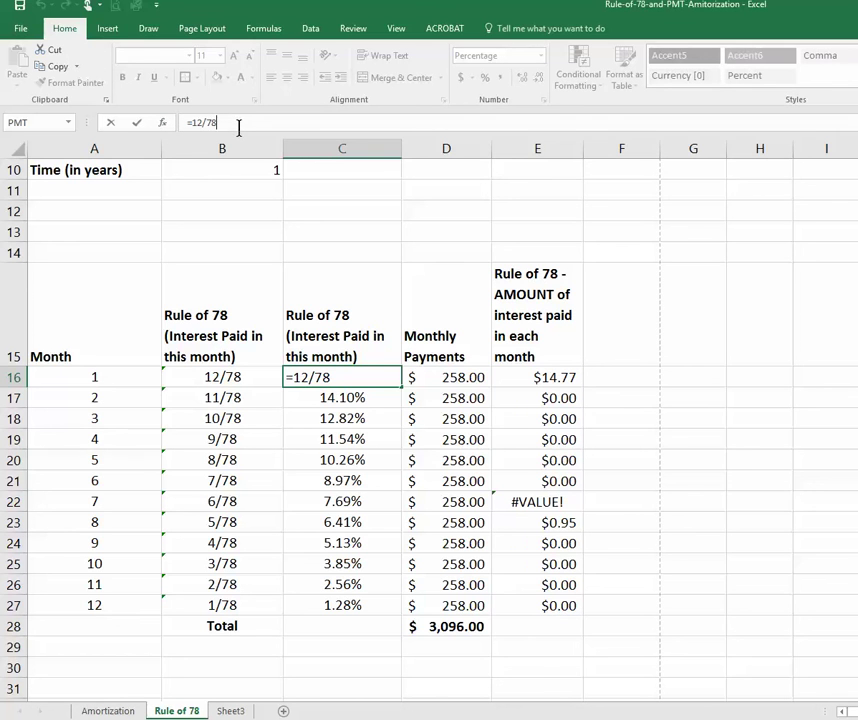
pyautogui.hotkey('ctrl', 'Return')
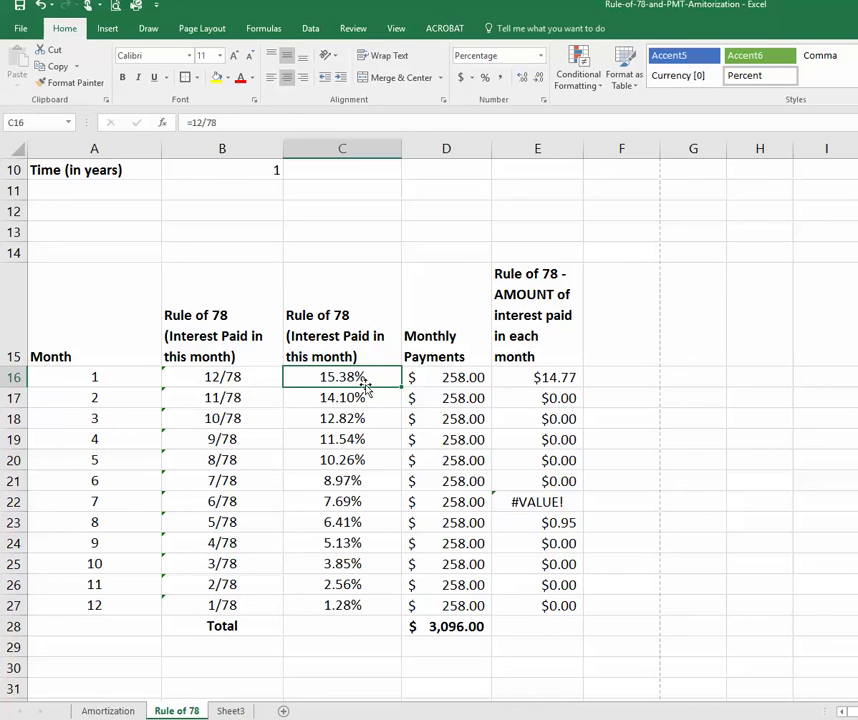
pyautogui.click(451, 377)
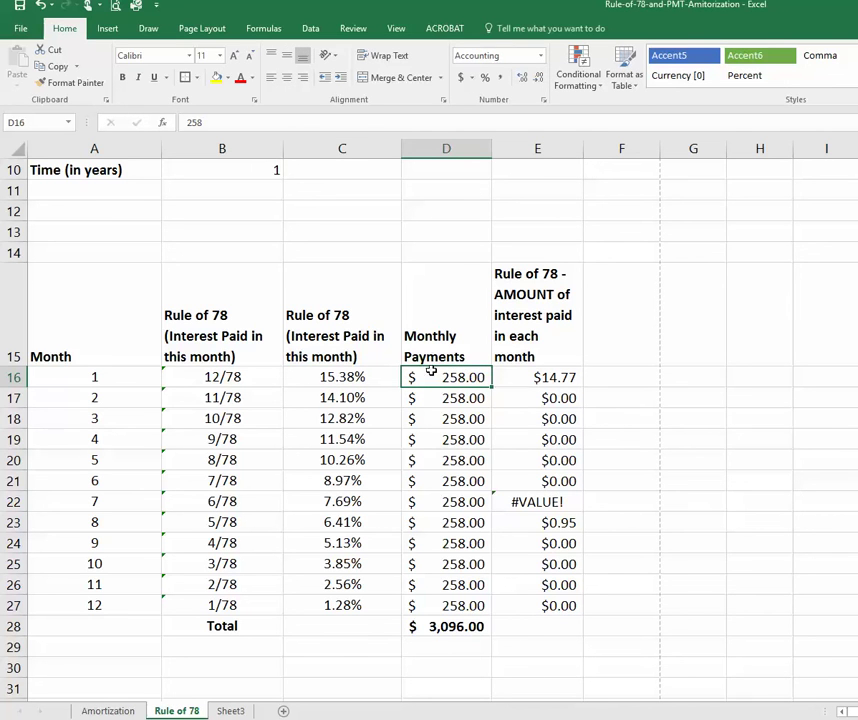
pyautogui.scroll(2, 428, 378)
pyautogui.scroll(1, 347, 283)
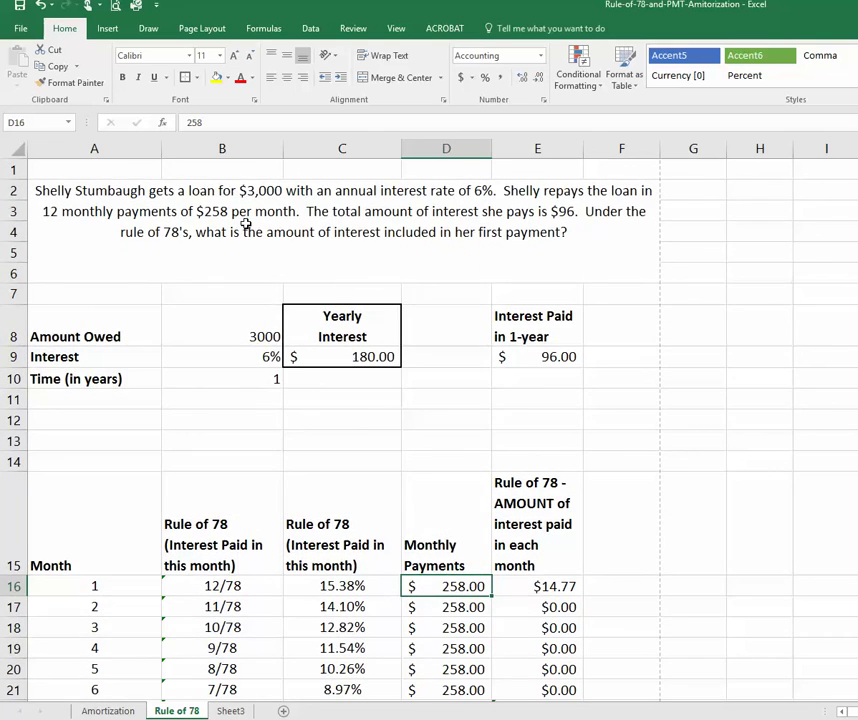
pyautogui.scroll(-4, 385, 444)
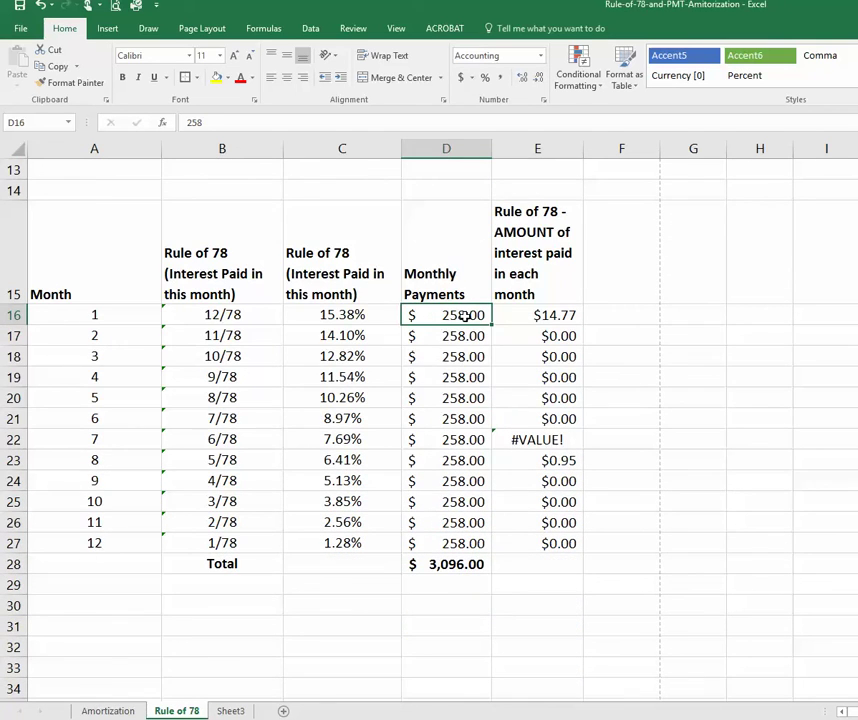
pyautogui.moveTo(448, 316); pyautogui.dragTo(444, 549)
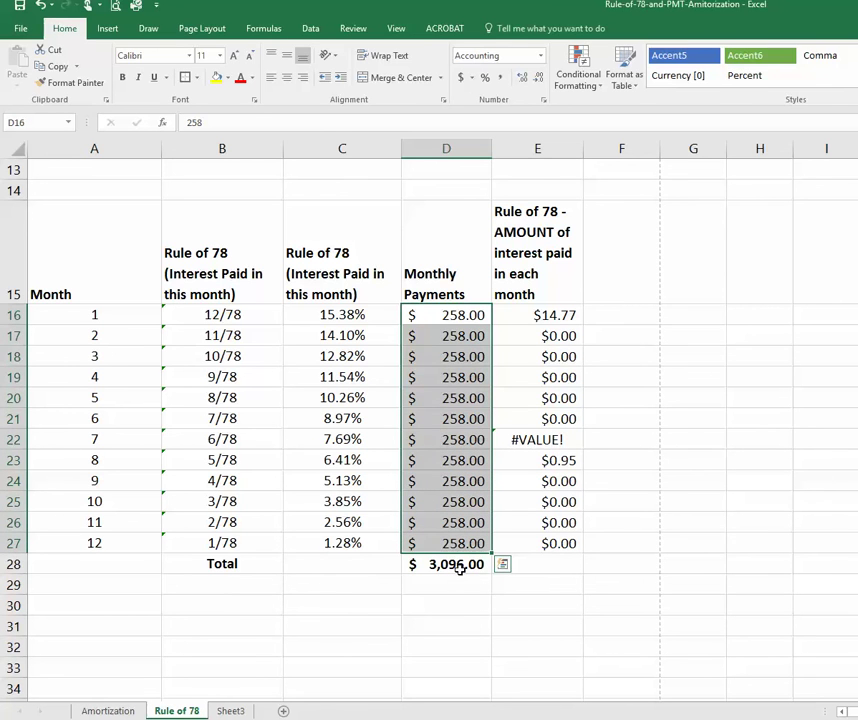
pyautogui.click(459, 569)
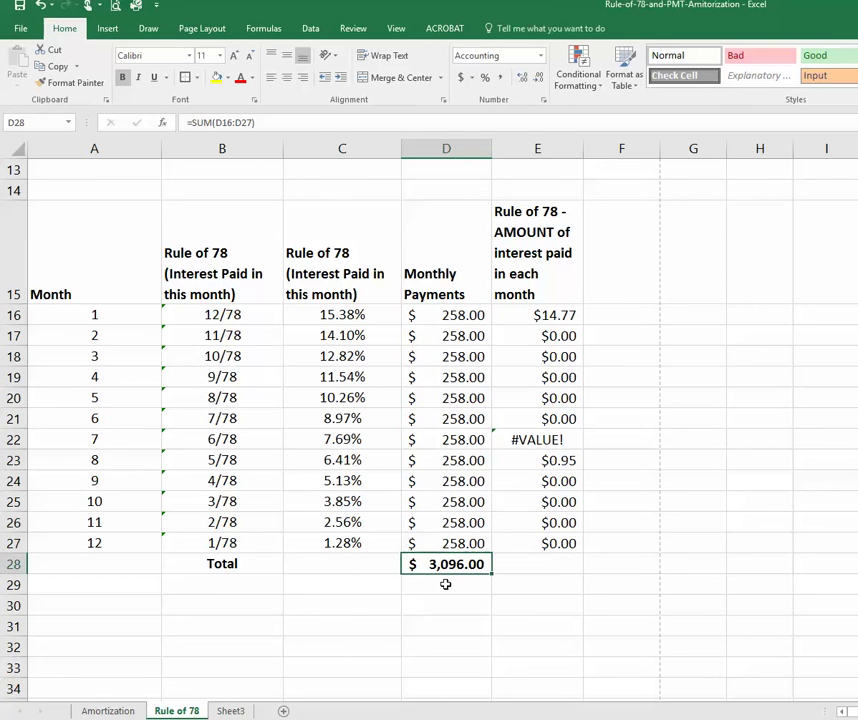
pyautogui.scroll(2, 470, 577)
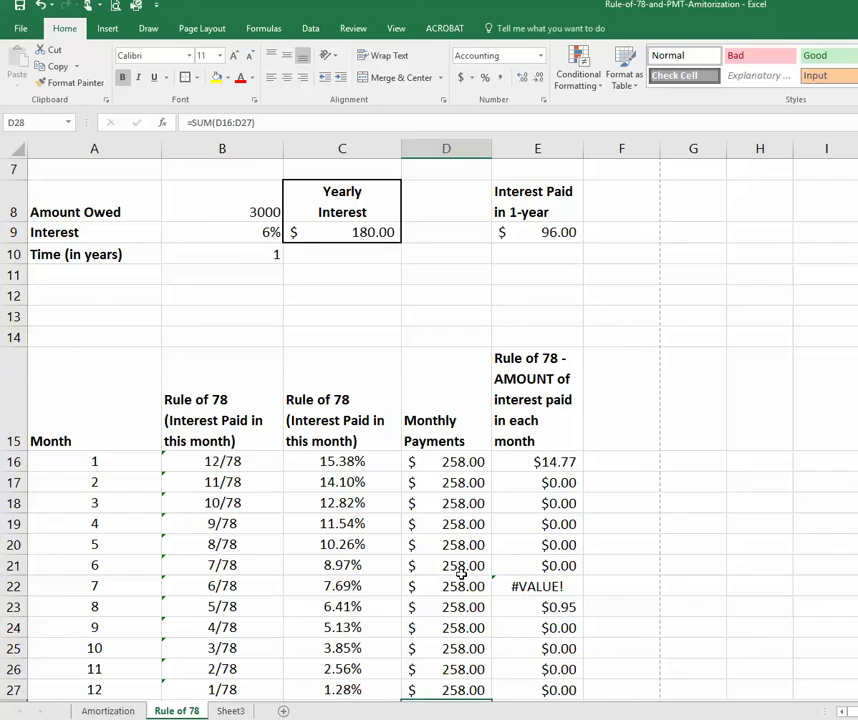
pyautogui.scroll(2, 458, 570)
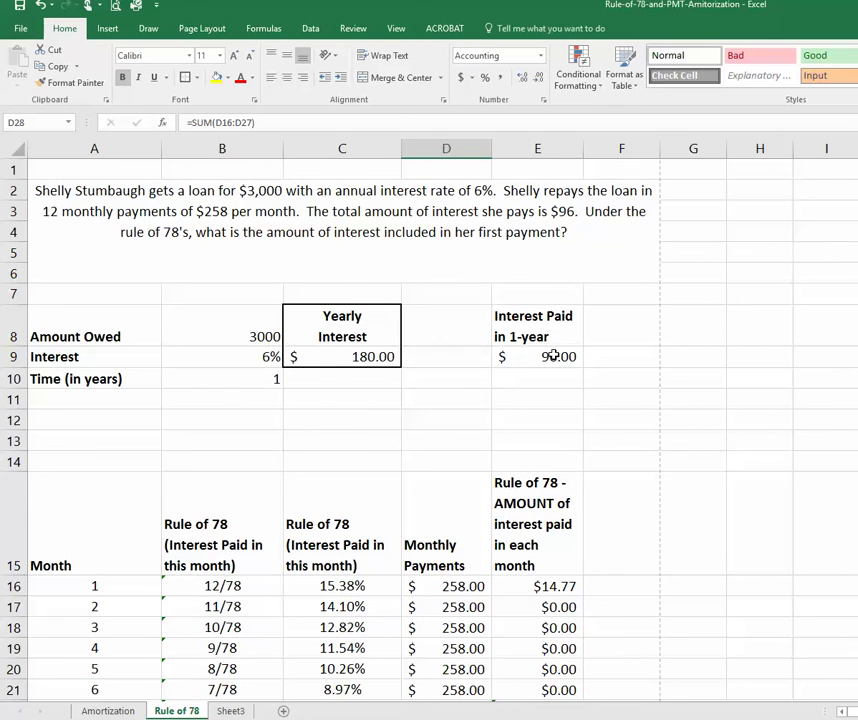
pyautogui.scroll(-1, 555, 372)
pyautogui.scroll(-2, 556, 373)
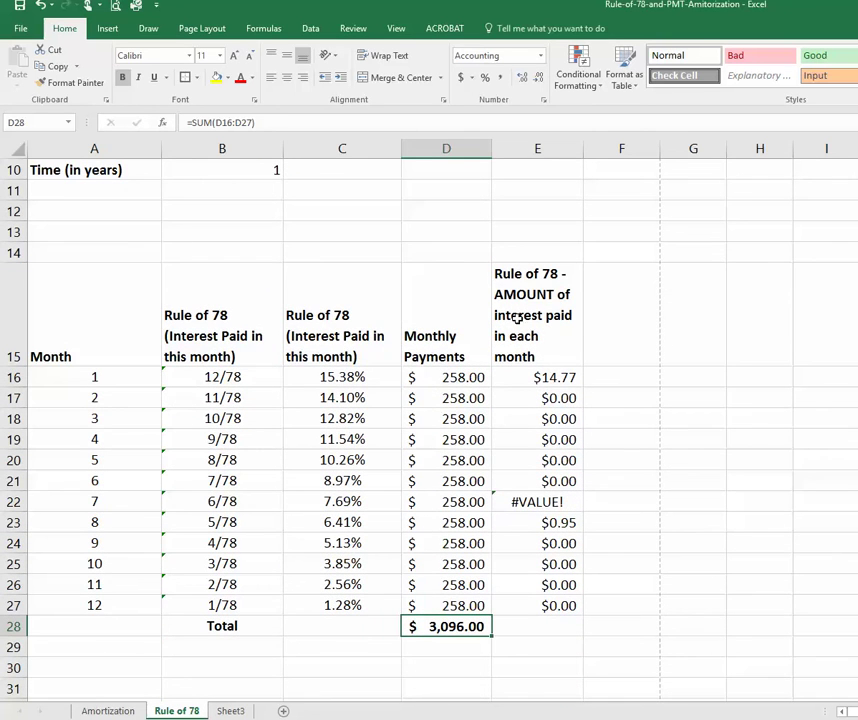
pyautogui.scroll(3, 518, 323)
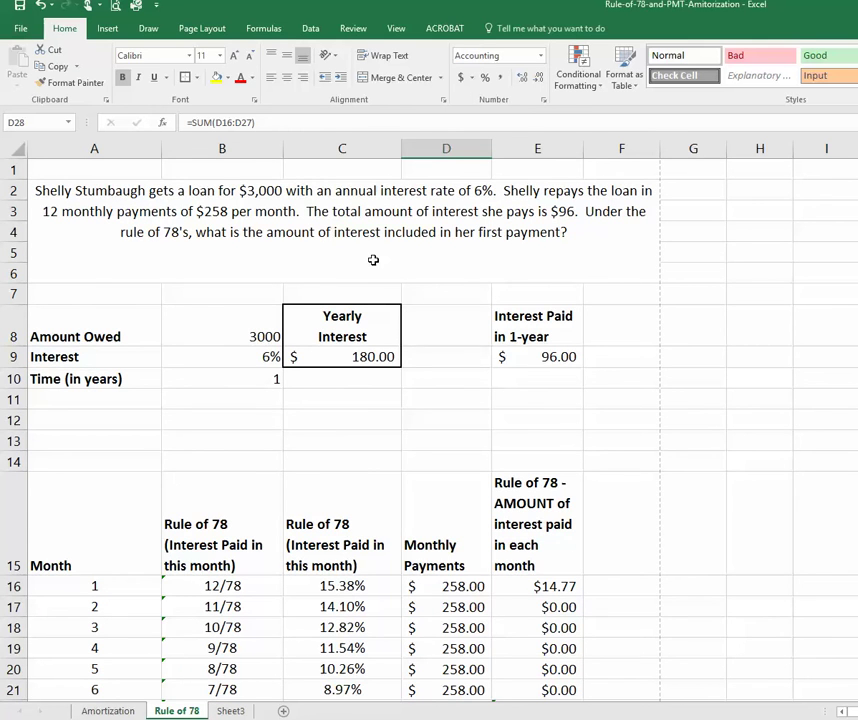
pyautogui.scroll(-2, 505, 407)
pyautogui.scroll(-1, 505, 407)
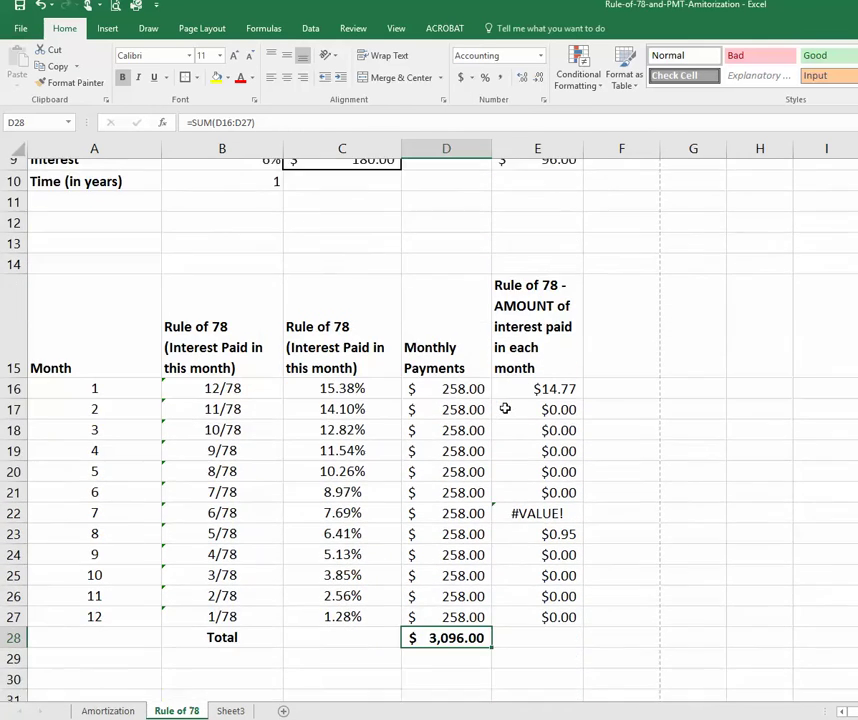
# Step: Set E16's month 1 interest formula to =C16*$E$9
pyautogui.click(531, 377)
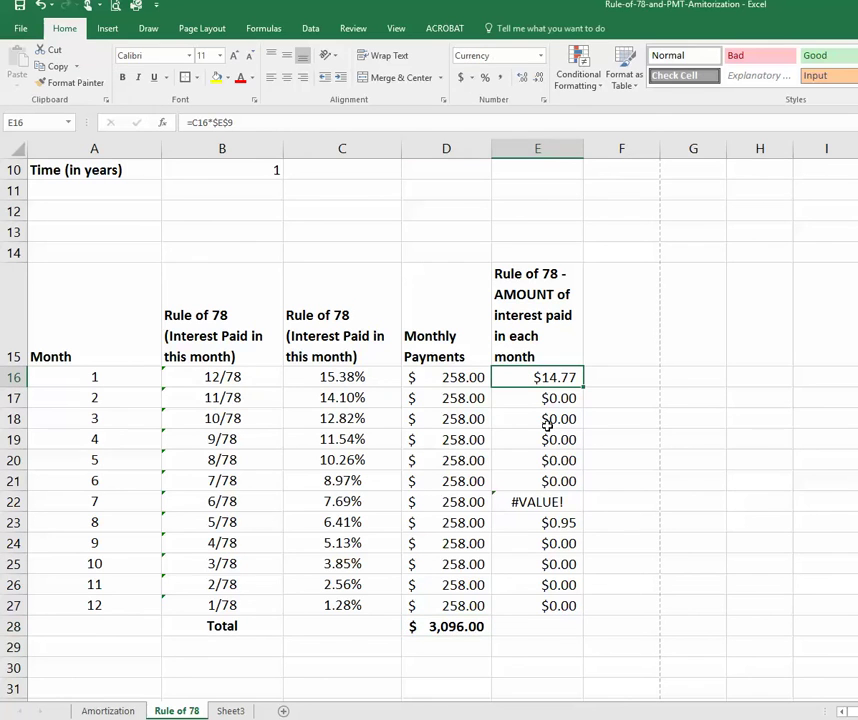
pyautogui.click(217, 122)
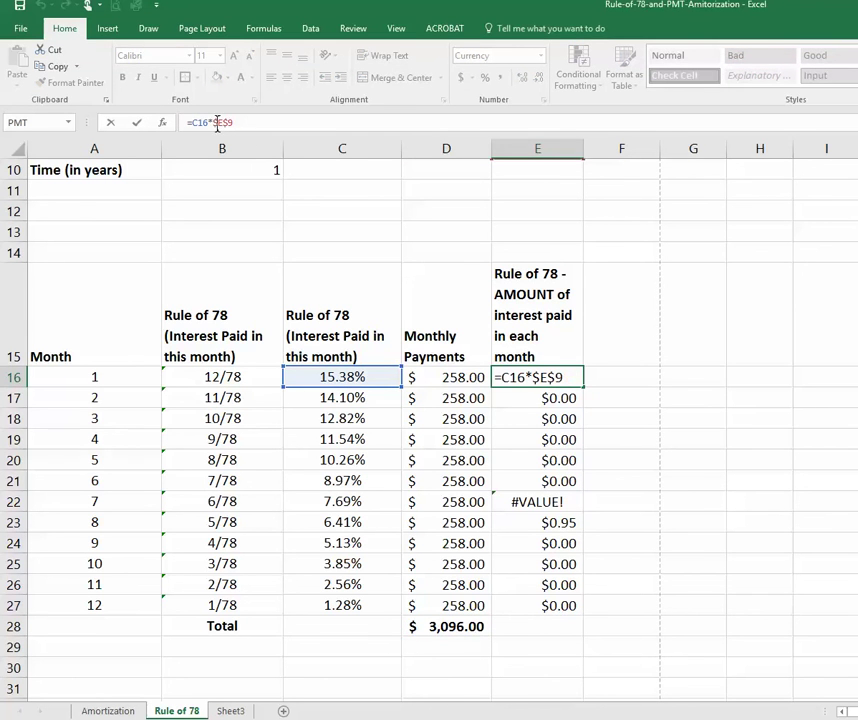
pyautogui.scroll(1, 360, 330)
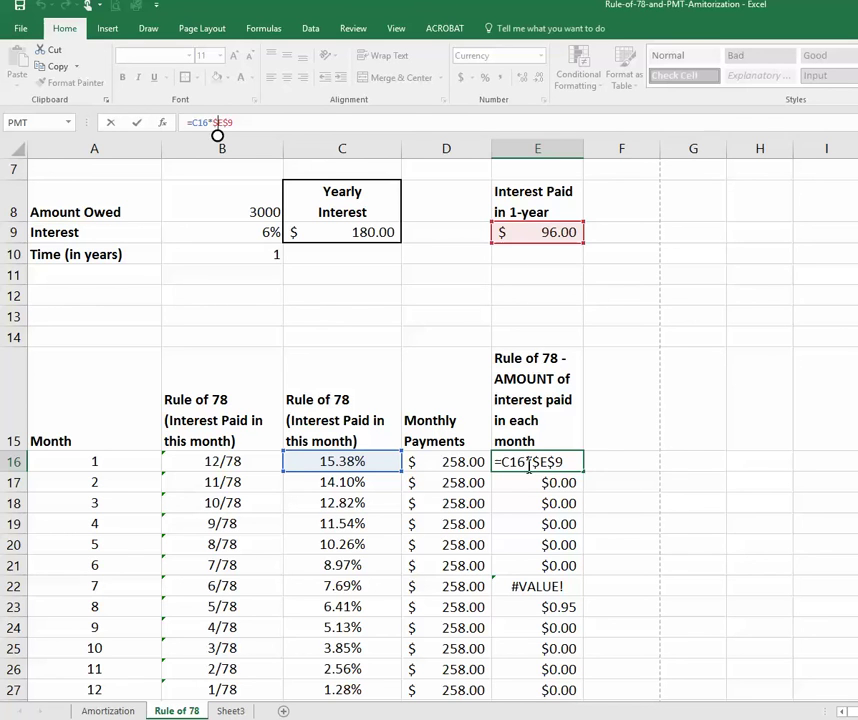
pyautogui.hotkey('ctrl', 'Return')
# Step: Fill the interest formula down to E27, giving $14.77 down to $1.23, and verify month 9
pyautogui.scroll(-1, 576, 460)
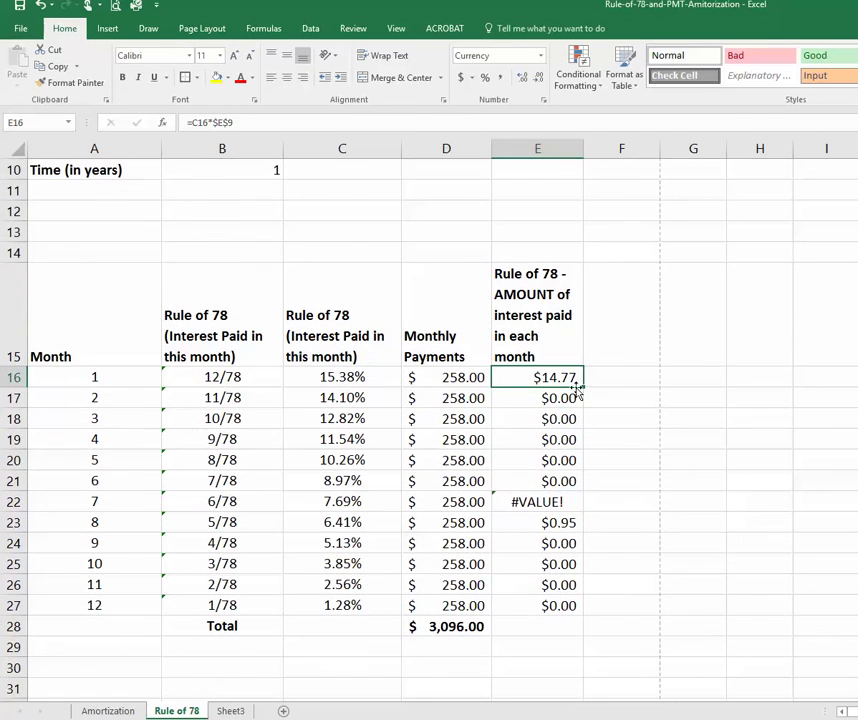
pyautogui.moveTo(583, 388); pyautogui.dragTo(586, 616)
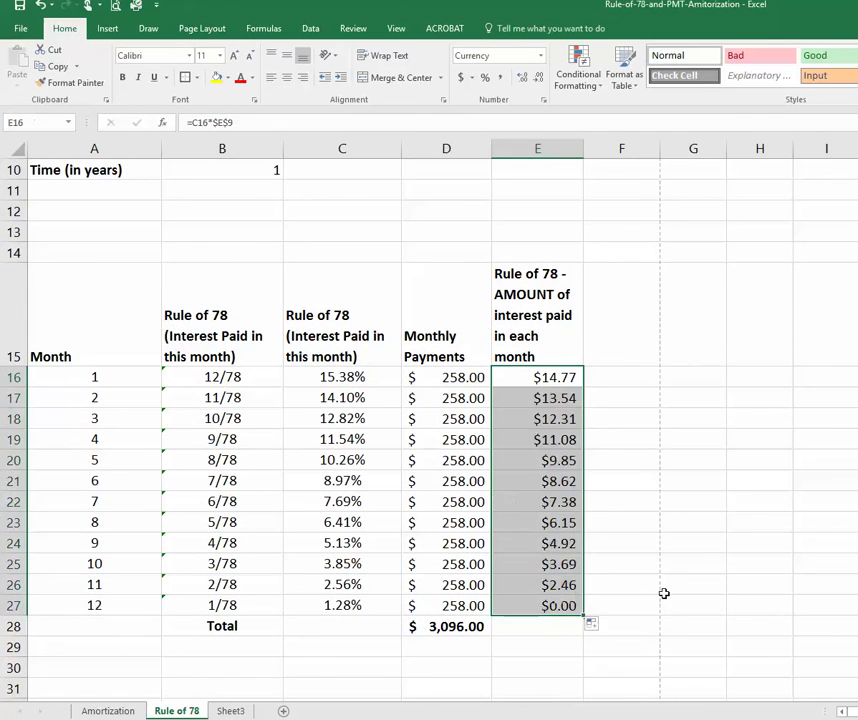
pyautogui.click(566, 543)
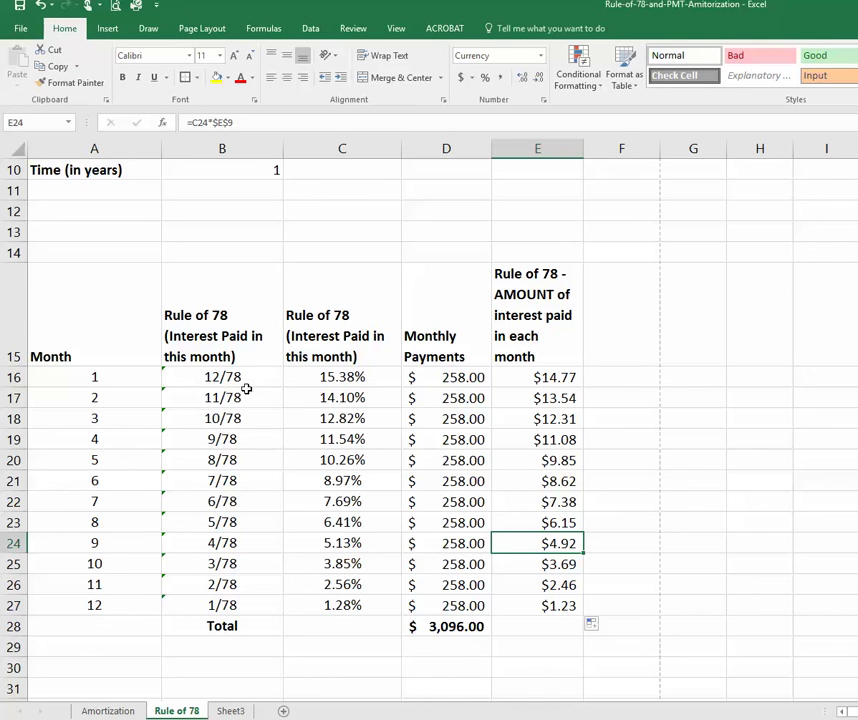
pyautogui.scroll(1, 245, 388)
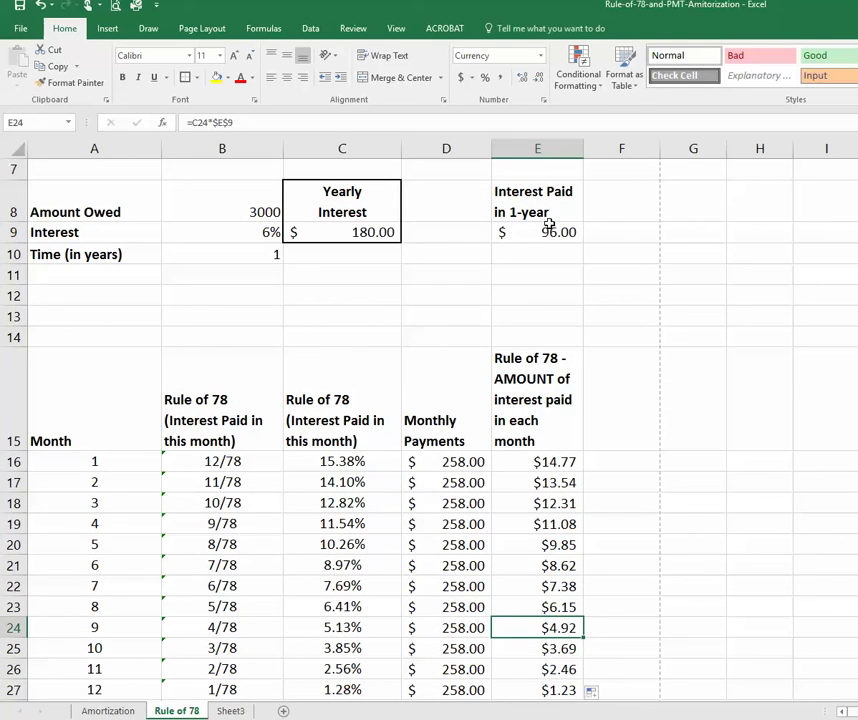
pyautogui.click(551, 464)
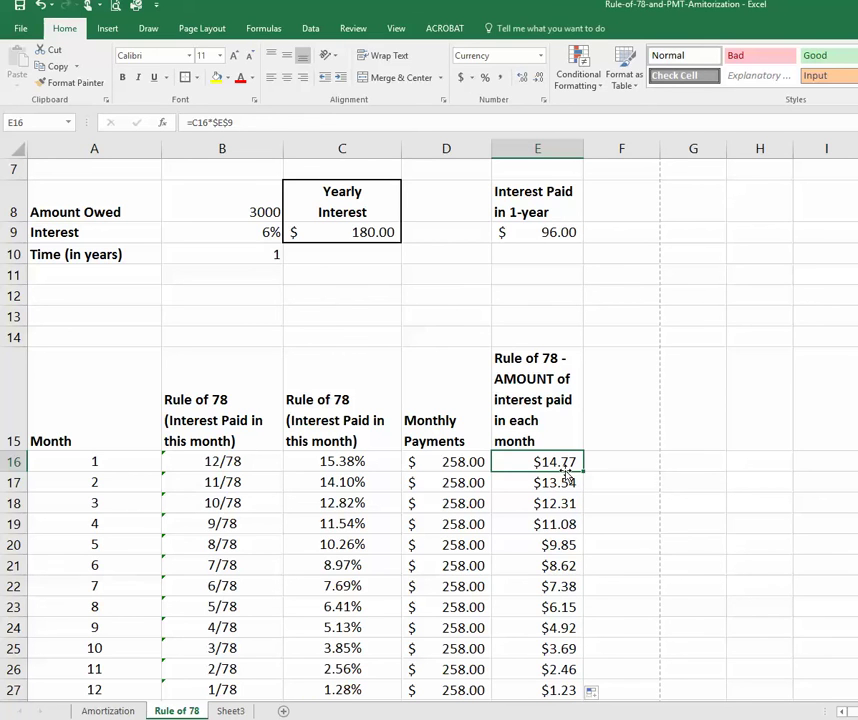
pyautogui.click(110, 711)
pyautogui.scroll(-4, 400, 585)
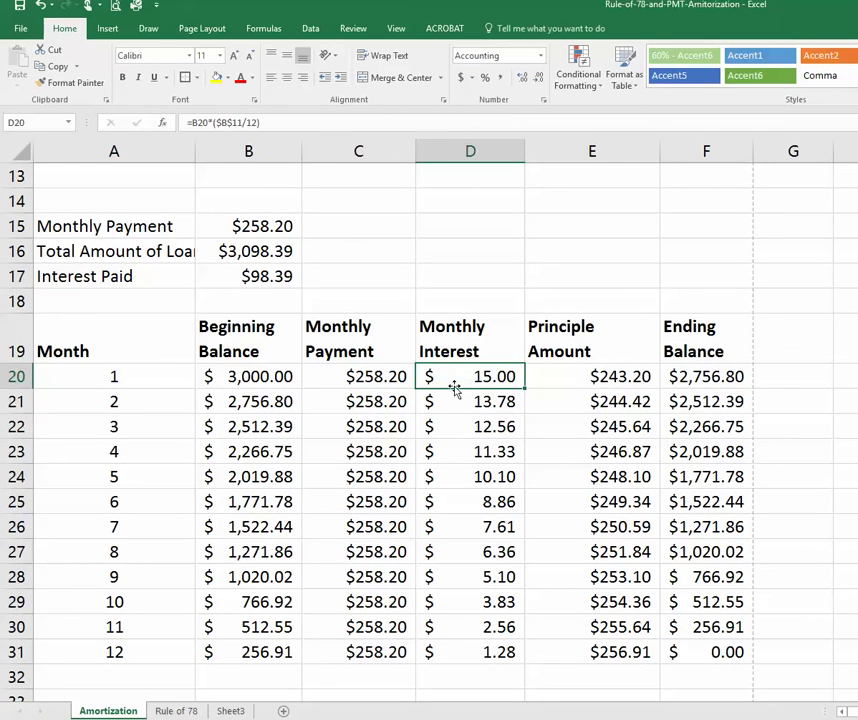
pyautogui.click(469, 405)
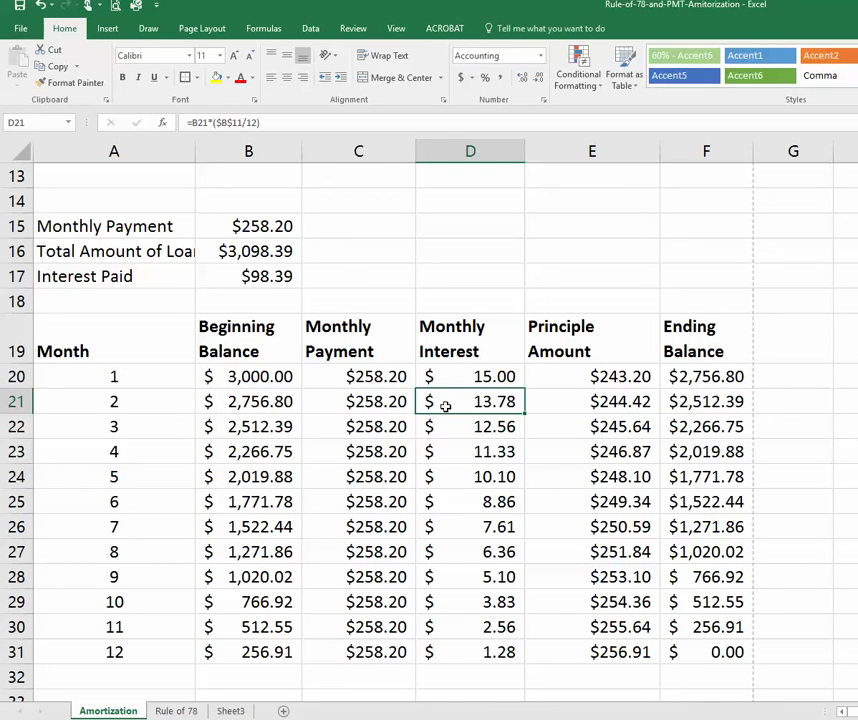
pyautogui.click(170, 711)
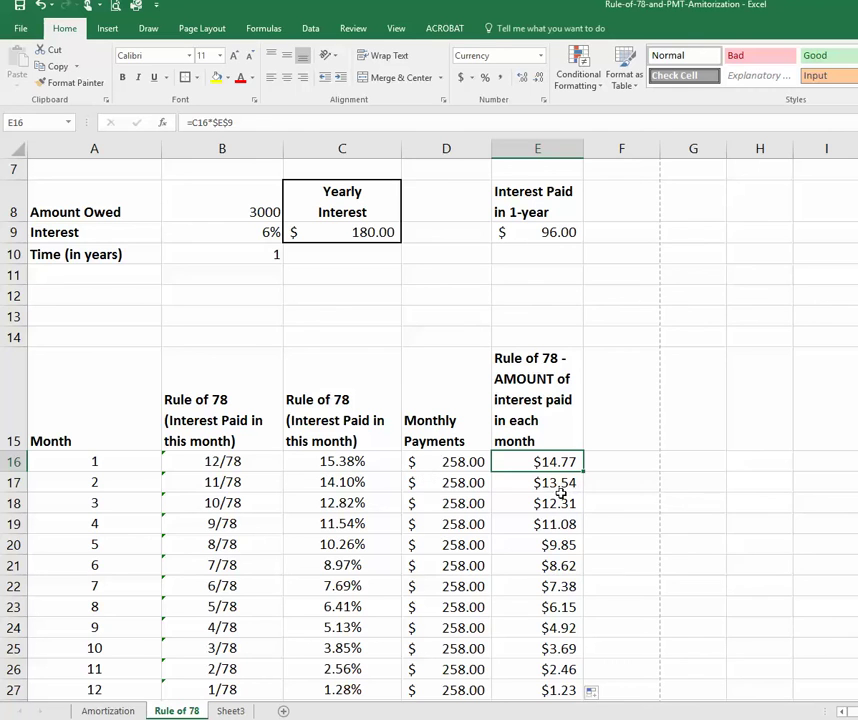
pyautogui.click(115, 711)
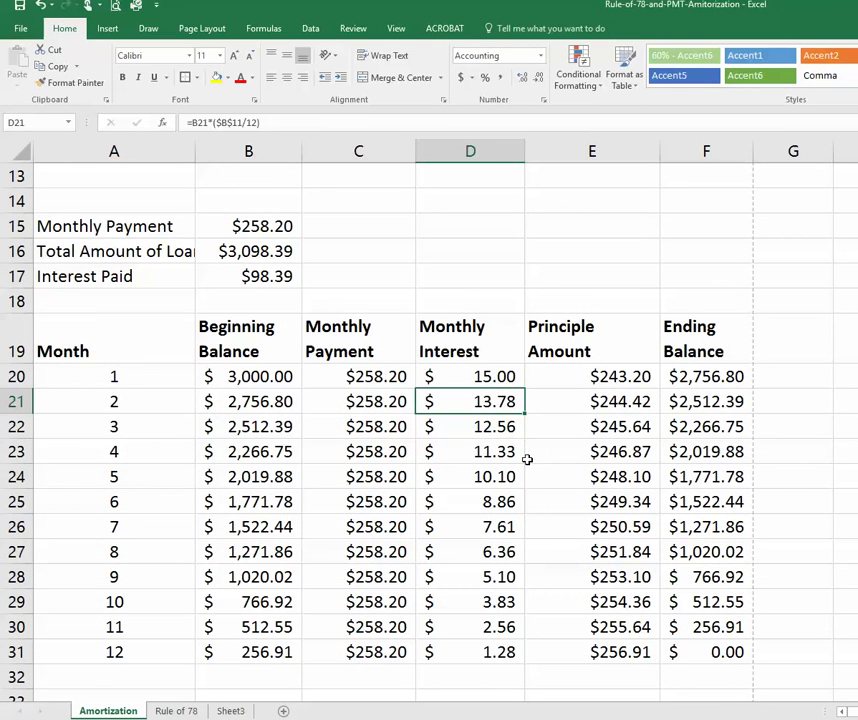
pyautogui.click(177, 711)
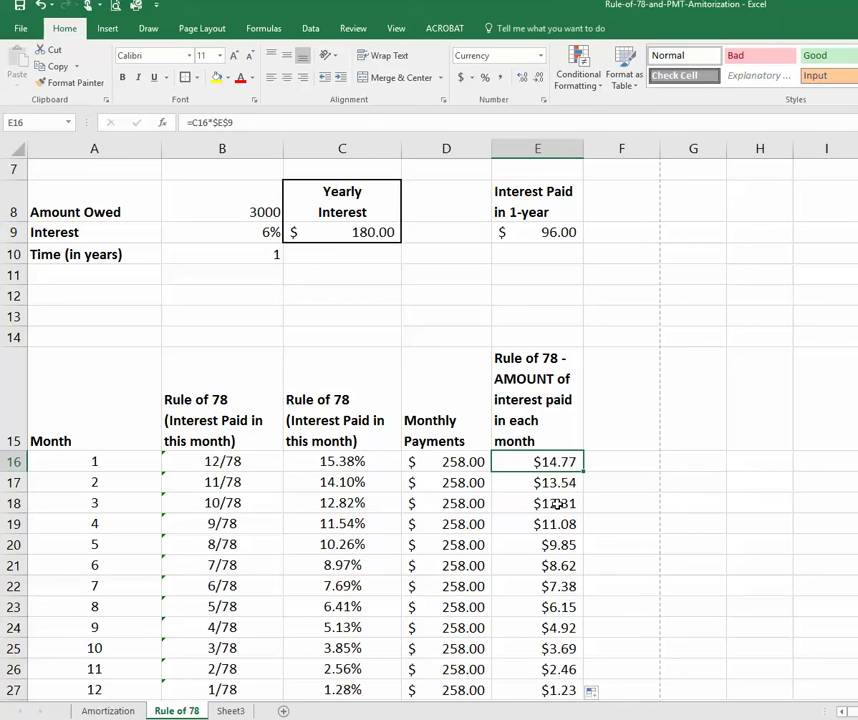
pyautogui.click(553, 505)
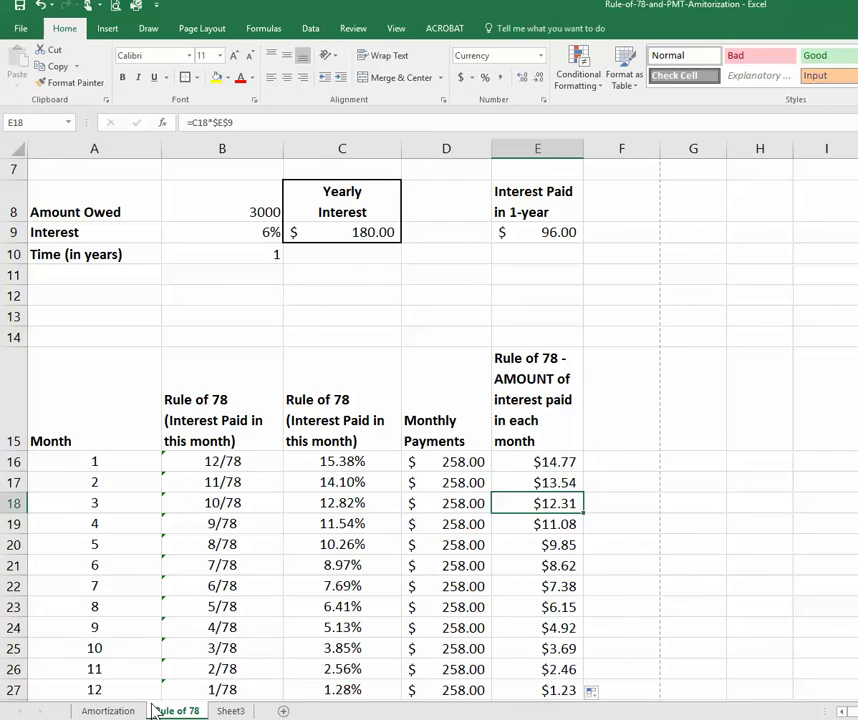
pyautogui.click(108, 711)
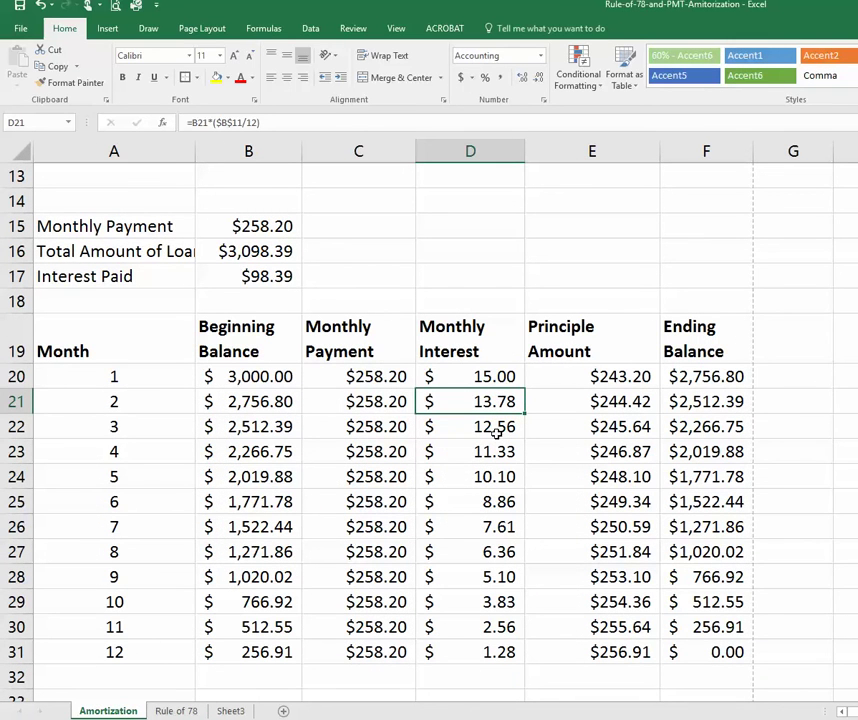
pyautogui.click(177, 711)
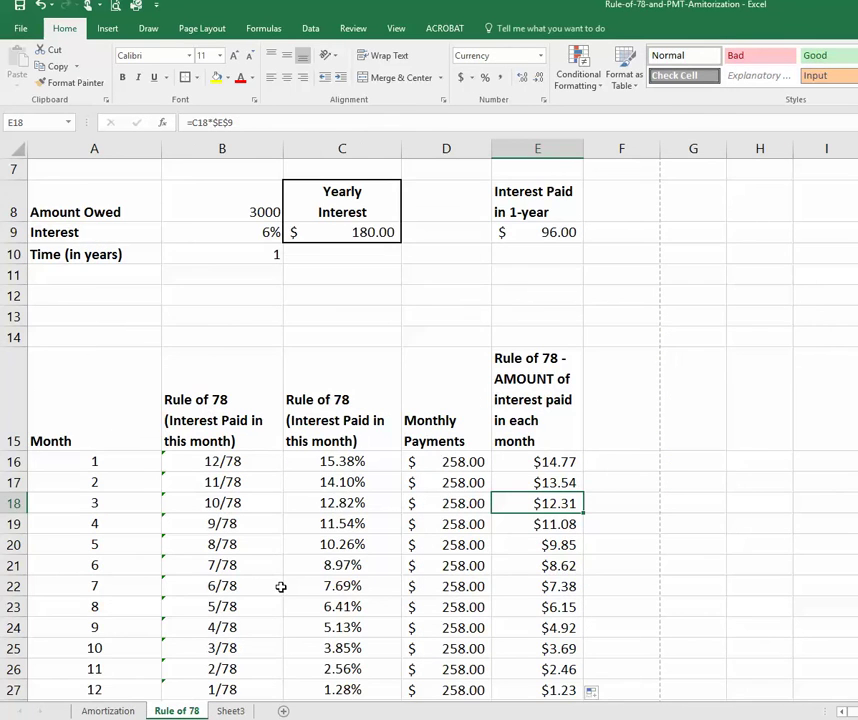
pyautogui.scroll(-1, 290, 593)
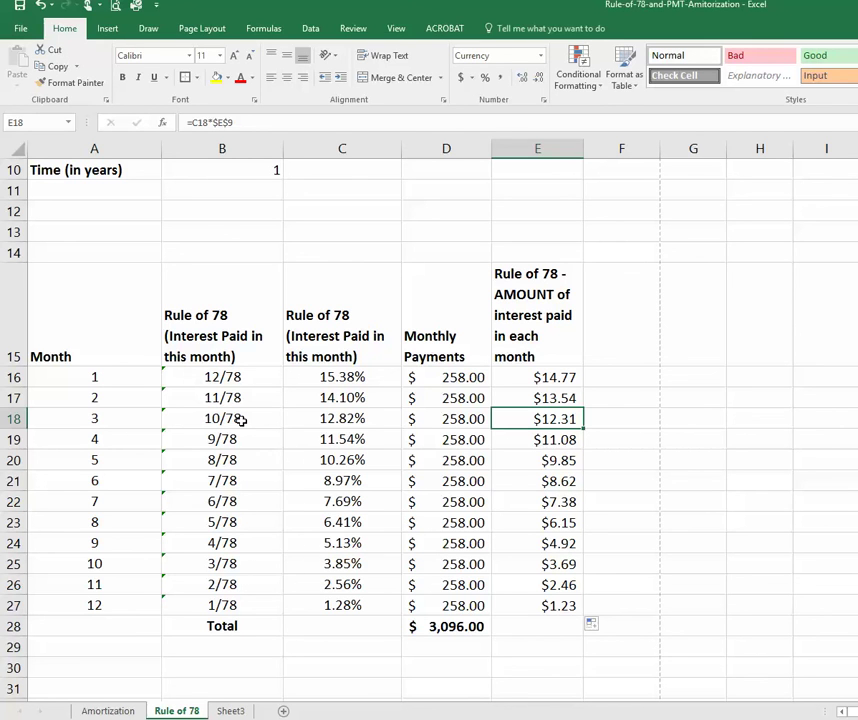
pyautogui.click(344, 377)
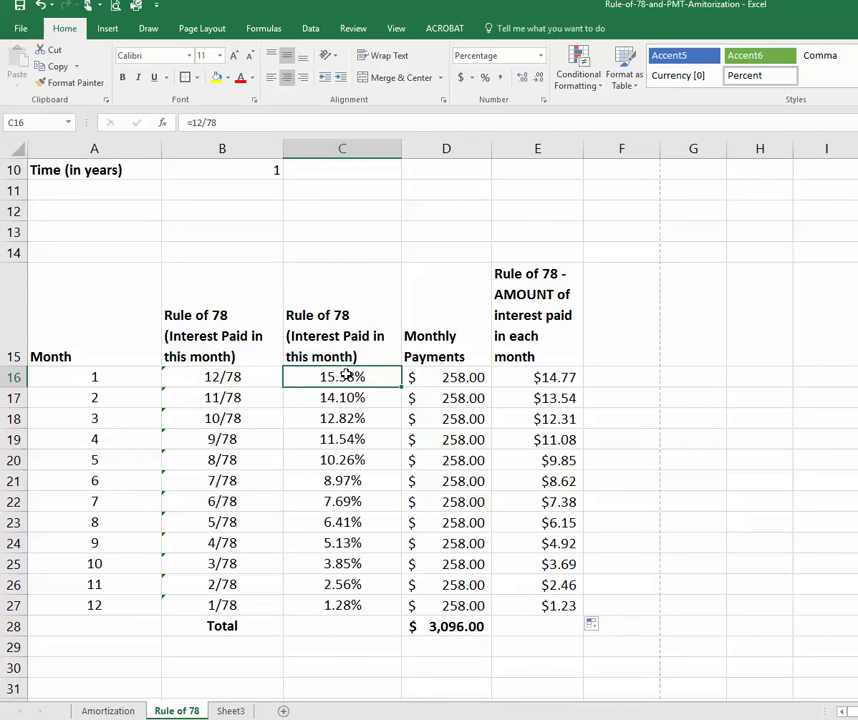
pyautogui.scroll(1, 345, 375)
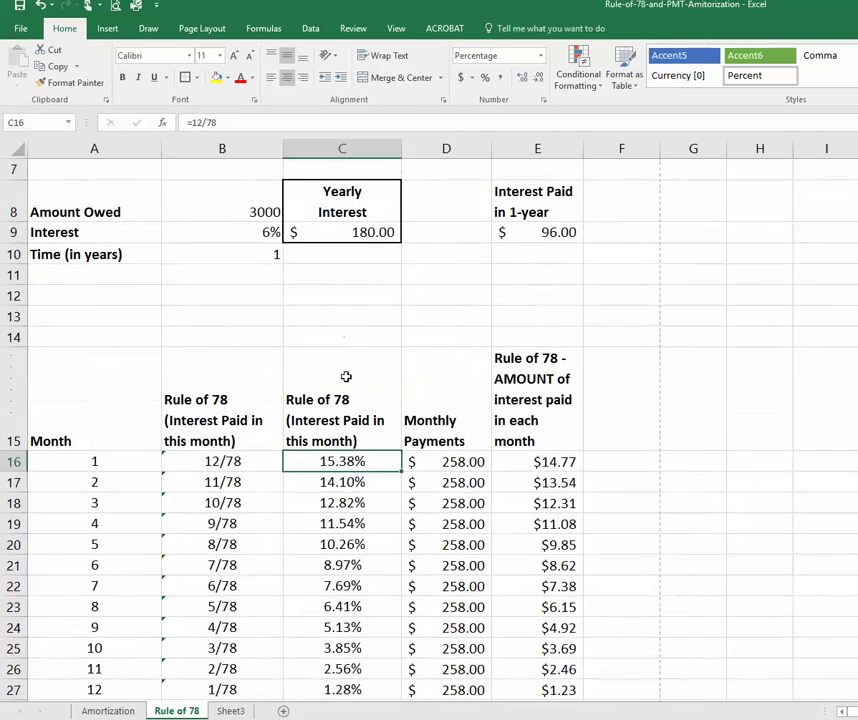
pyautogui.click(539, 232)
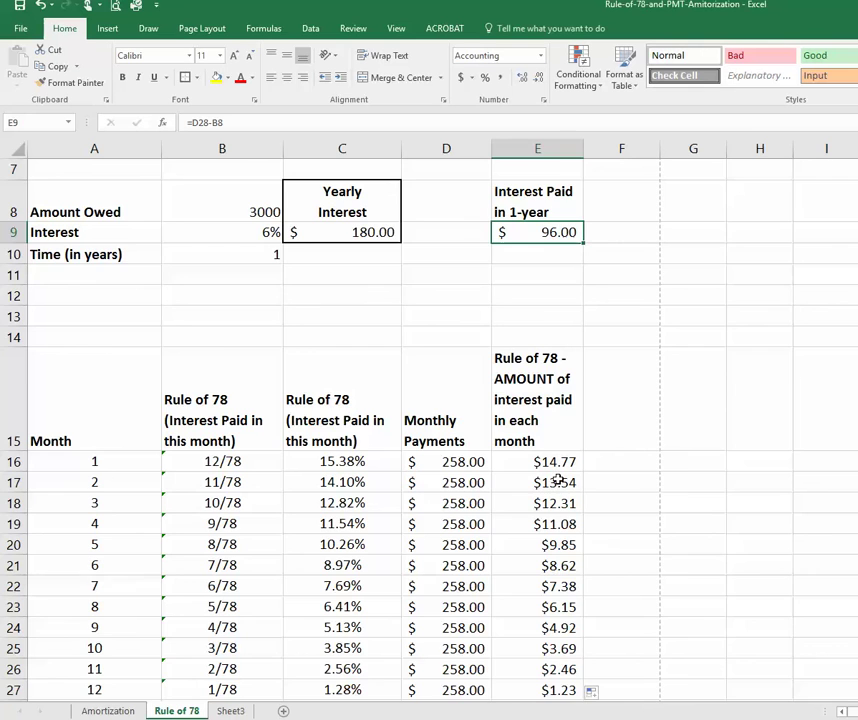
pyautogui.scroll(-1, 558, 482)
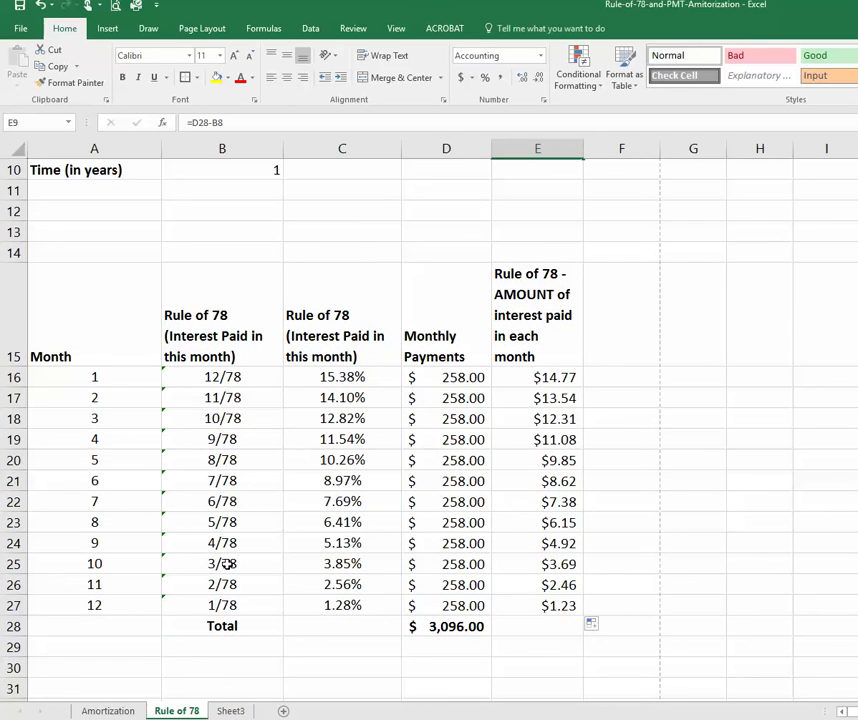
pyautogui.moveTo(566, 566); pyautogui.dragTo(566, 605)
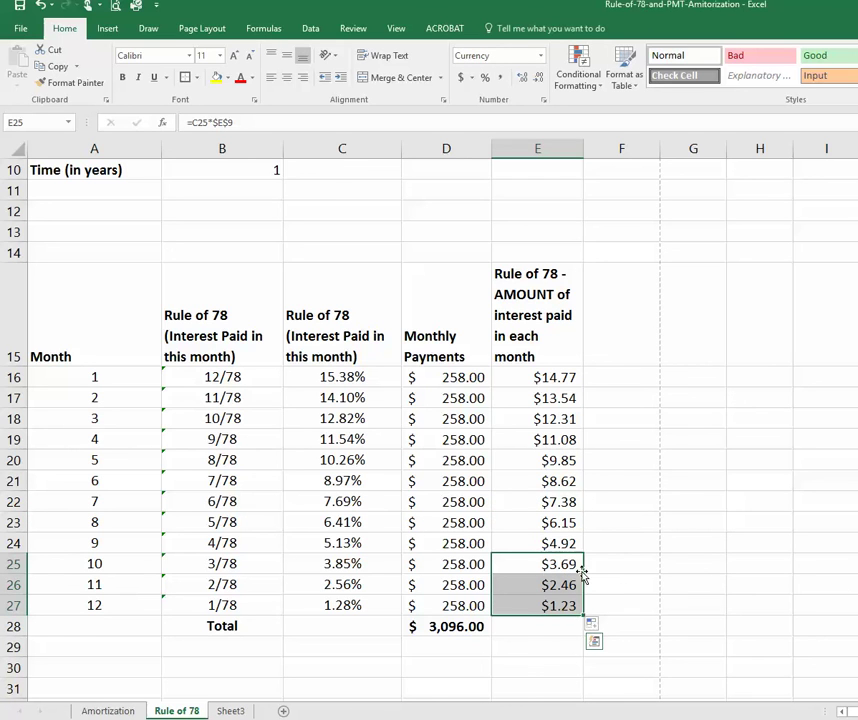
pyautogui.click(540, 543)
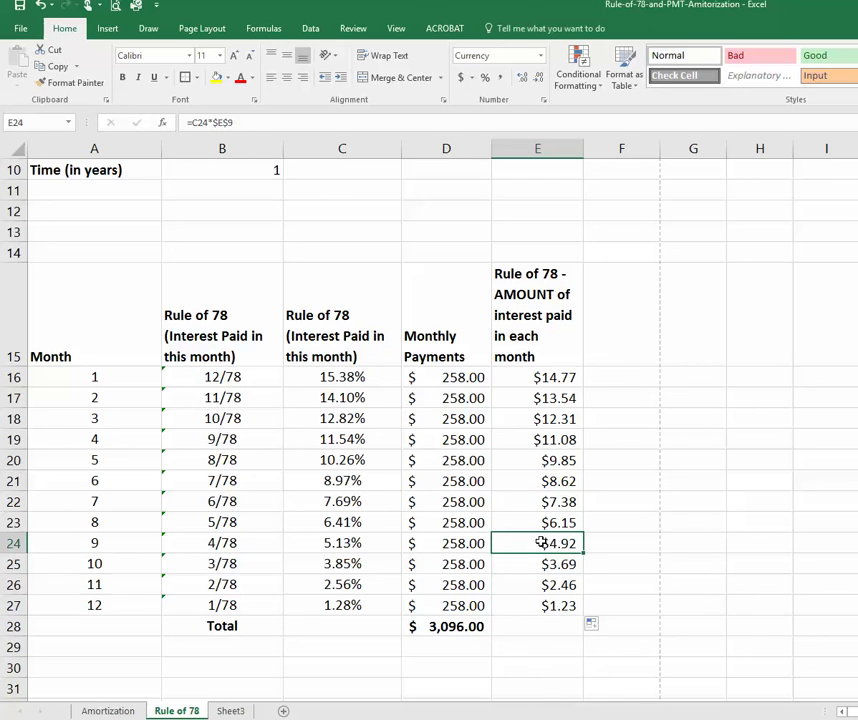